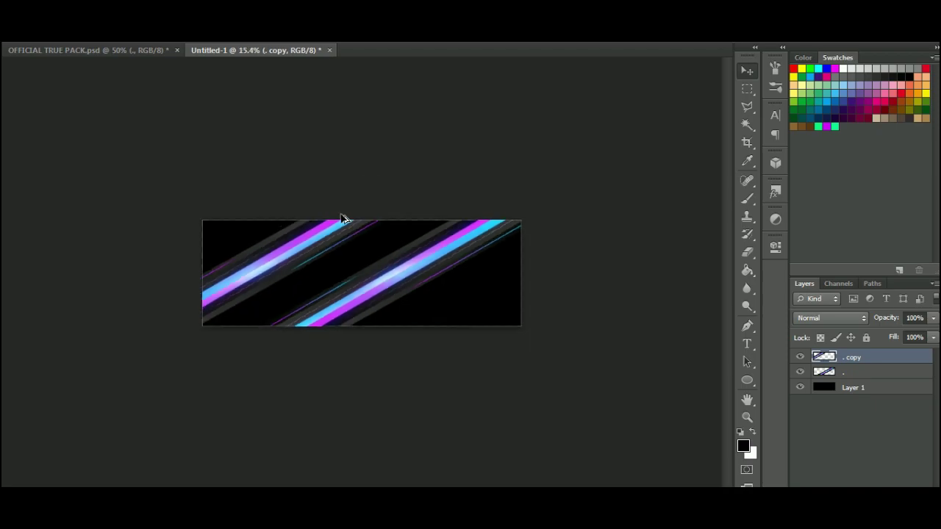
Step: Switch to OFFICIAL TRUE PACK.psd and hide the magenta and cyan diagonal stripe layer
{"action": "left_click", "coordinate": [156, 52]}
{"action": "scroll", "coordinate": [817, 413], "scroll_direction": "down", "scroll_amount": 1}
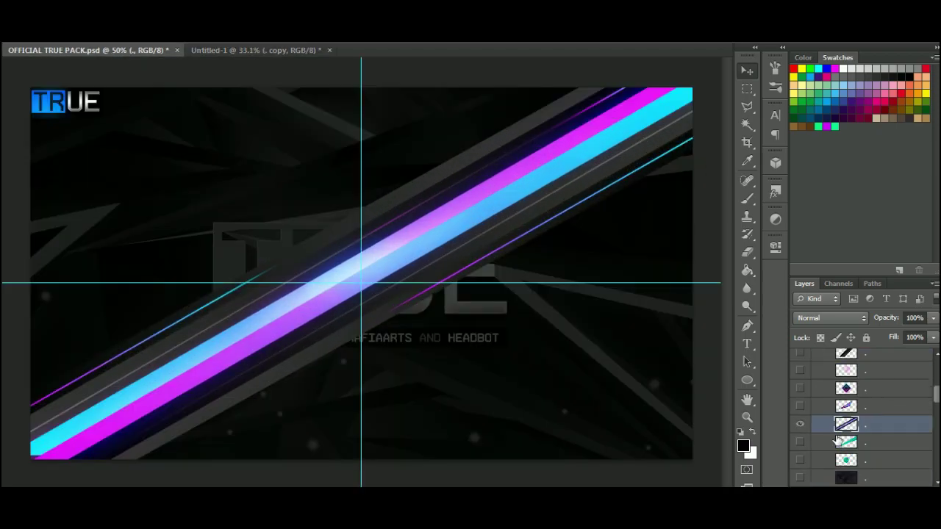
{"action": "left_click", "coordinate": [800, 424]}
{"action": "left_click", "coordinate": [801, 407]}
{"action": "left_click", "coordinate": [801, 406]}
{"action": "scroll", "coordinate": [846, 434], "scroll_direction": "down", "scroll_amount": 3}
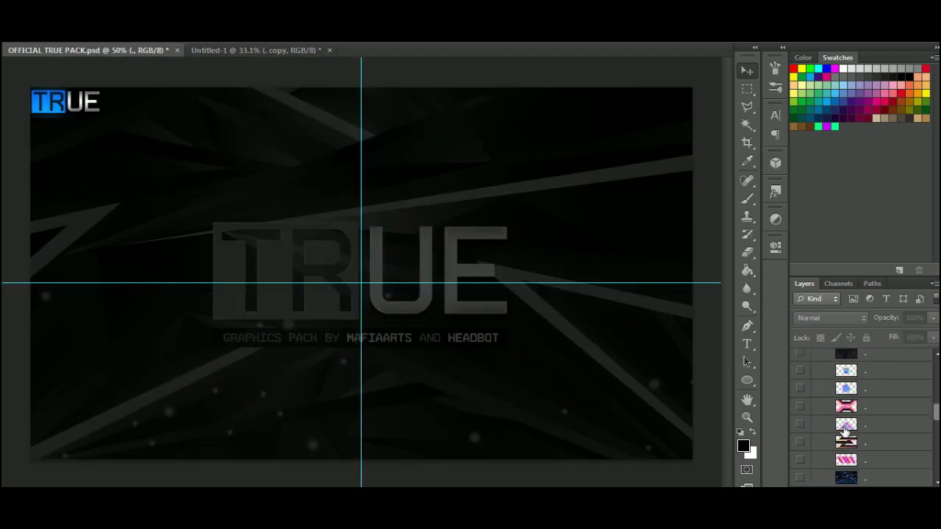
Step: Show the dark diagonal bar stock in the pack and copy it into the Untitled-1 banner
{"action": "scroll", "coordinate": [817, 429], "scroll_direction": "up", "scroll_amount": 10}
{"action": "left_click", "coordinate": [817, 408]}
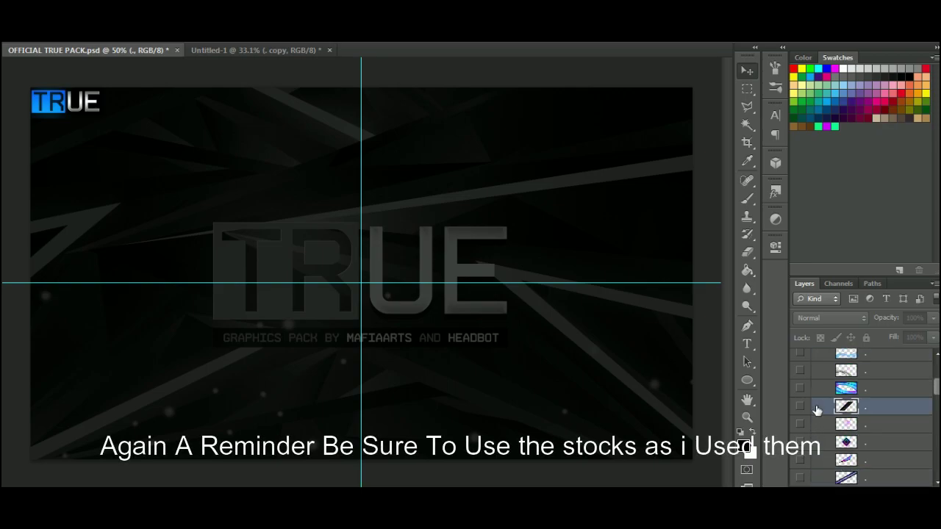
{"action": "left_click", "coordinate": [801, 407]}
{"action": "left_click_drag", "start_coordinate": [438, 230], "coordinate": [343, 231]}
{"action": "scroll", "coordinate": [342, 231], "scroll_direction": "down", "scroll_amount": 3}
{"action": "scroll", "coordinate": [342, 240], "scroll_direction": "up", "scroll_amount": 1}
Step: Rotate and enlarge the dark bar stock so it fills the gap between the two glowing stripes
{"action": "key", "text": "ctrl+t"}
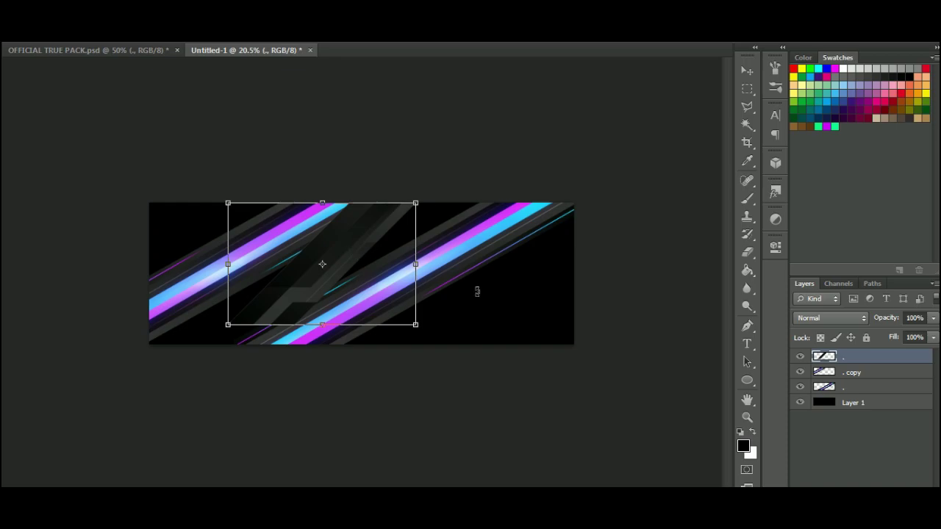
{"action": "left_click_drag", "start_coordinate": [477, 291], "coordinate": [466, 296]}
{"action": "left_click_drag", "start_coordinate": [214, 301], "coordinate": [130, 327]}
{"action": "left_click_drag", "start_coordinate": [394, 287], "coordinate": [361, 302]}
{"action": "key", "text": "Return"}
Step: Move the dark bar layer beneath both stripe layers, directly above Layer 1
{"action": "left_click_drag", "start_coordinate": [870, 356], "coordinate": [879, 396]}
{"action": "scroll", "coordinate": [353, 253], "scroll_direction": "up", "scroll_amount": 8}
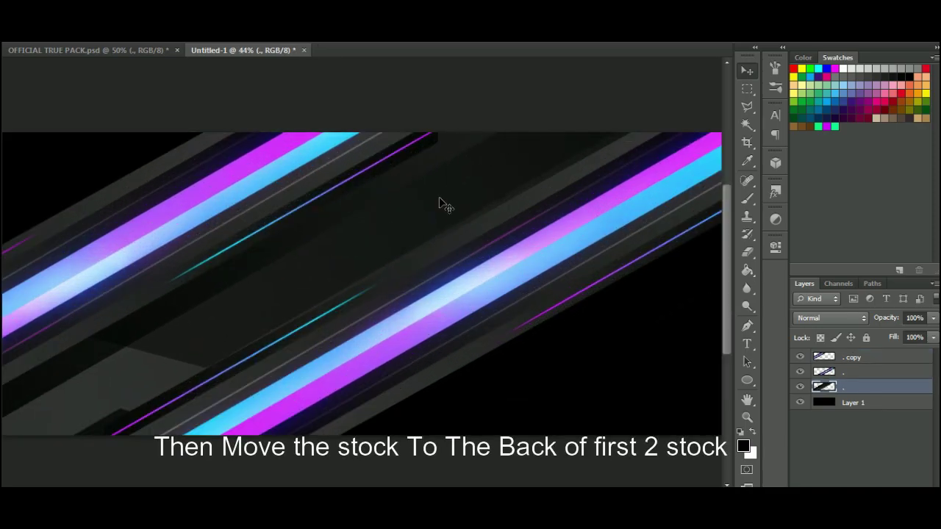
{"action": "scroll", "coordinate": [326, 218], "scroll_direction": "down", "scroll_amount": 2}
{"action": "scroll", "coordinate": [378, 237], "scroll_direction": "up", "scroll_amount": 2}
{"action": "scroll", "coordinate": [378, 260], "scroll_direction": "down", "scroll_amount": 4}
{"action": "scroll", "coordinate": [522, 332], "scroll_direction": "up", "scroll_amount": 4}
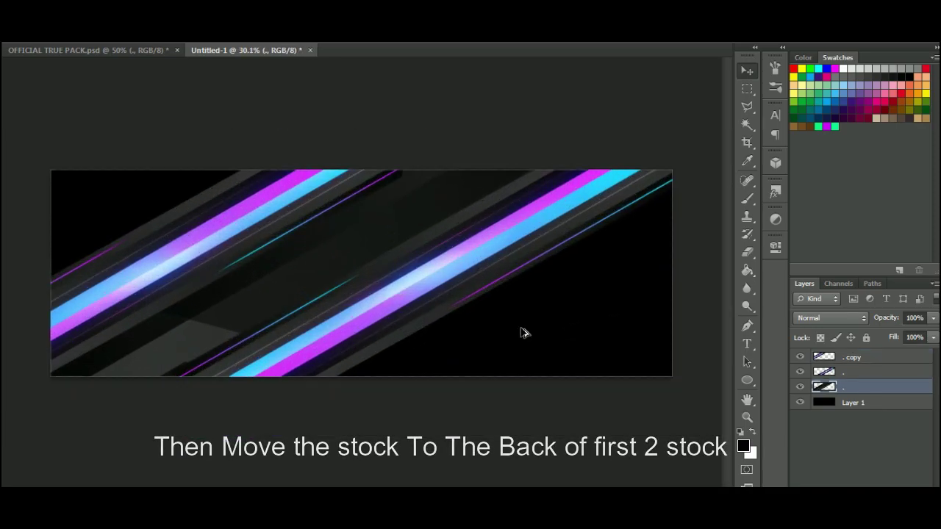
{"action": "scroll", "coordinate": [522, 333], "scroll_direction": "up", "scroll_amount": 1}
Step: Add a drop shadow to the upper-left stripe layer with Use Global Light off, a custom angle, 21 px distance and 65 px size
{"action": "left_click", "coordinate": [861, 374]}
{"action": "right_click", "coordinate": [857, 358]}
{"action": "left_click", "coordinate": [672, 78]}
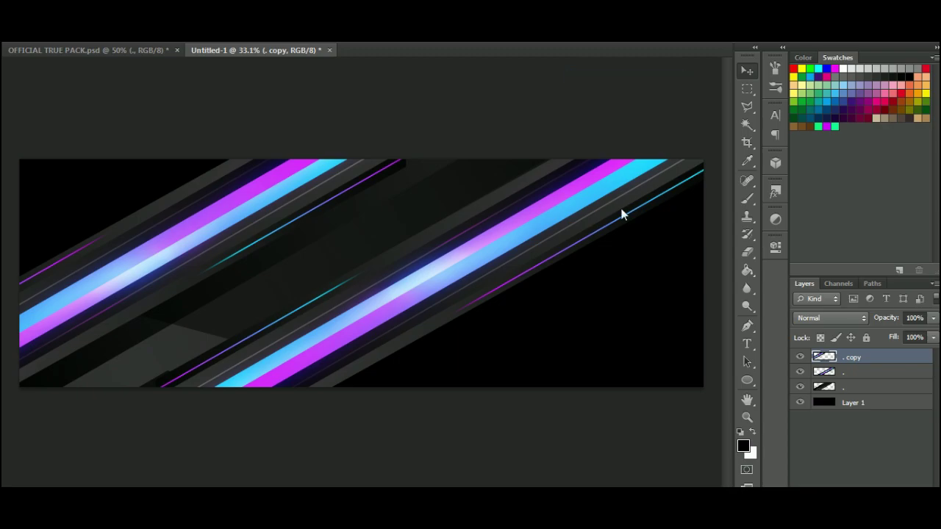
{"action": "double_click", "coordinate": [890, 356]}
{"action": "left_click", "coordinate": [536, 426]}
{"action": "left_click_drag", "start_coordinate": [680, 336], "coordinate": [695, 340]}
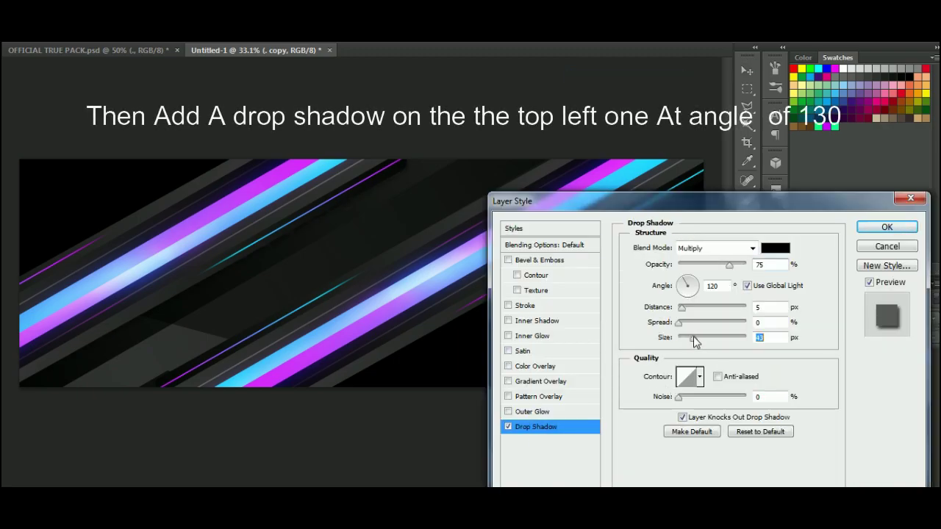
{"action": "left_click", "coordinate": [747, 285]}
{"action": "left_click_drag", "start_coordinate": [684, 283], "coordinate": [698, 300]}
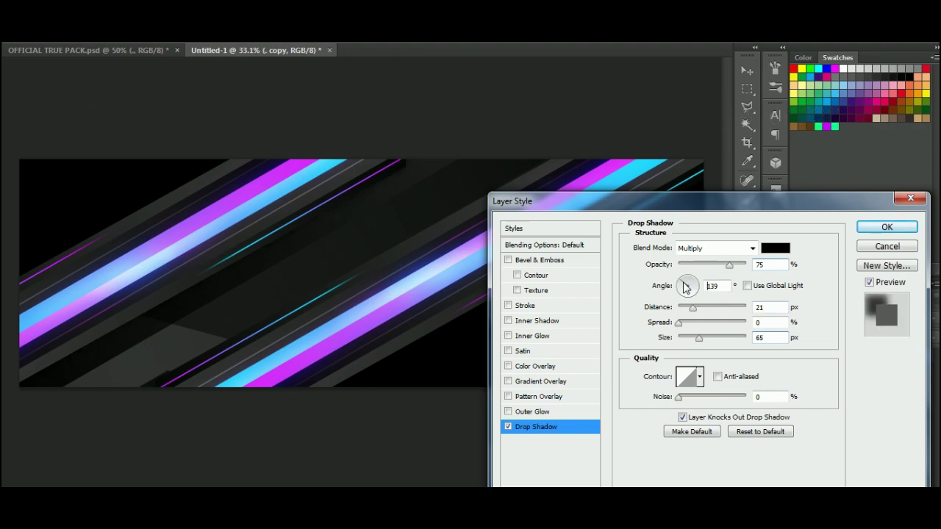
{"action": "left_click", "coordinate": [886, 228]}
{"action": "scroll", "coordinate": [360, 218], "scroll_direction": "down", "scroll_amount": 2}
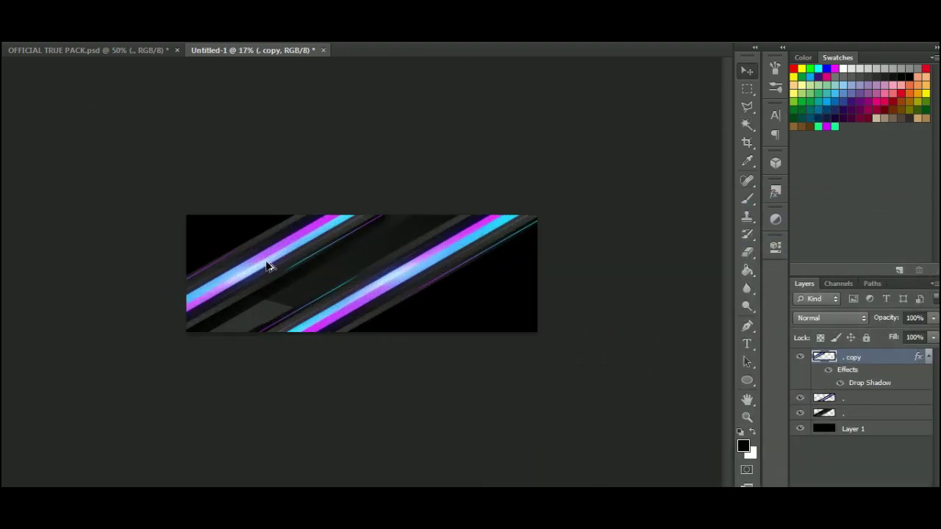
{"action": "scroll", "coordinate": [220, 261], "scroll_direction": "up", "scroll_amount": 3}
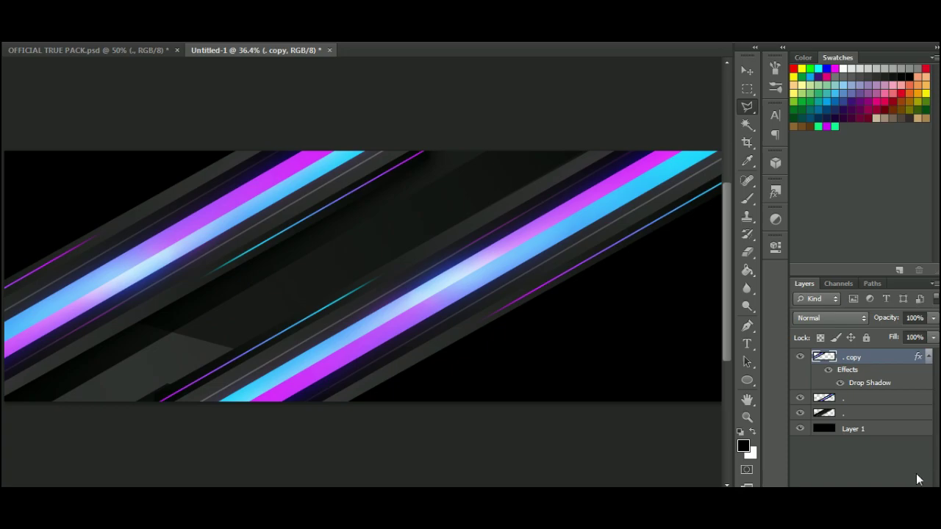
Step: Return to OFFICIAL TRUE PACK.psd and hide the dark diagonal bar layer
{"action": "left_click", "coordinate": [88, 50]}
{"action": "left_click", "coordinate": [800, 407]}
{"action": "scroll", "coordinate": [803, 410], "scroll_direction": "down", "scroll_amount": 7}
{"action": "scroll", "coordinate": [803, 414], "scroll_direction": "up", "scroll_amount": 6}
{"action": "scroll", "coordinate": [804, 419], "scroll_direction": "up", "scroll_amount": 4}
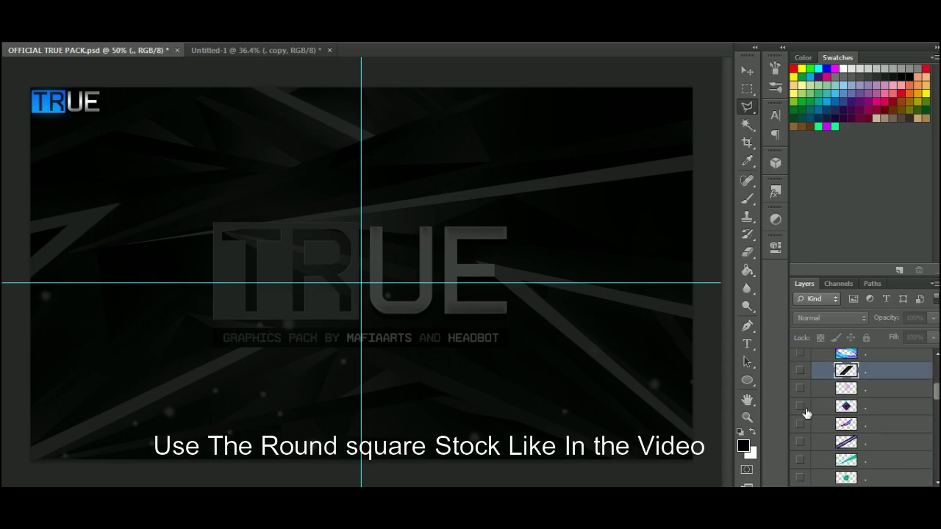
Step: Show the rounded-square stock in the pack and copy it into the Untitled-1 banner
{"action": "left_click", "coordinate": [801, 406]}
{"action": "left_click", "coordinate": [817, 407]}
{"action": "key", "text": "v"}
{"action": "left_click_drag", "start_coordinate": [446, 200], "coordinate": [529, 231]}
{"action": "scroll", "coordinate": [530, 226], "scroll_direction": "down", "scroll_amount": 5}
Step: Enlarge the rounded square and place it partly off the banner's lower-right corner, with its edge parallel to the stripes
{"action": "left_click_drag", "start_coordinate": [436, 267], "coordinate": [555, 325]}
{"action": "left_click_drag", "start_coordinate": [601, 265], "coordinate": [689, 181]}
{"action": "left_click_drag", "start_coordinate": [419, 236], "coordinate": [424, 214]}
{"action": "left_click_drag", "start_coordinate": [583, 288], "coordinate": [586, 325]}
{"action": "left_click_drag", "start_coordinate": [492, 186], "coordinate": [471, 149]}
{"action": "left_click_drag", "start_coordinate": [586, 280], "coordinate": [561, 334]}
{"action": "left_click", "coordinate": [696, 37]}
{"action": "scroll", "coordinate": [556, 275], "scroll_direction": "up", "scroll_amount": 3}
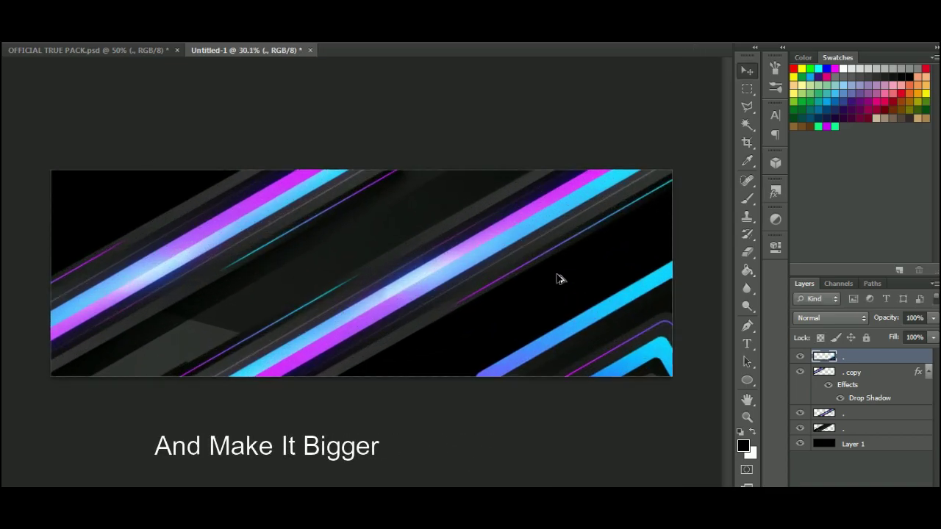
Step: Duplicate the rounded-square layer and scale the copy up well beyond the original
{"action": "key", "text": "ctrl+j"}
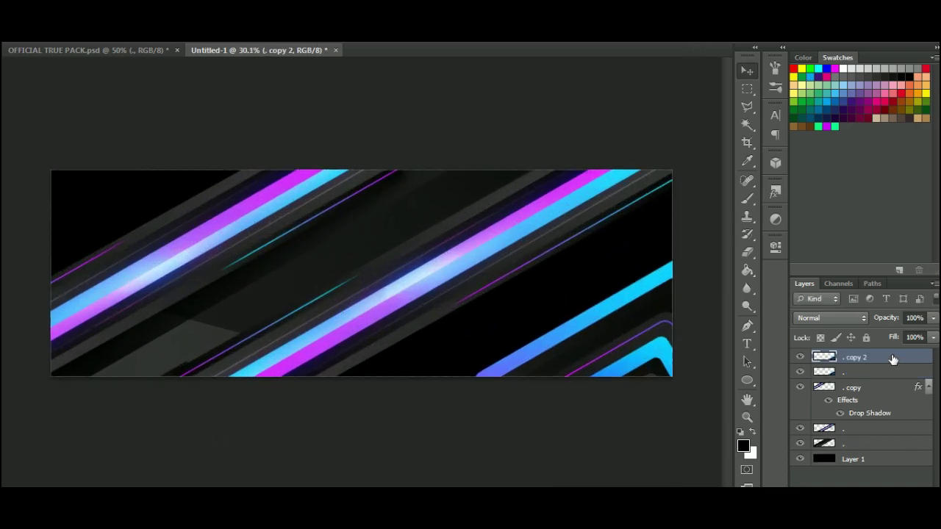
{"action": "key", "text": "ctrl+minus"}
{"action": "key", "text": "ctrl+minus"}
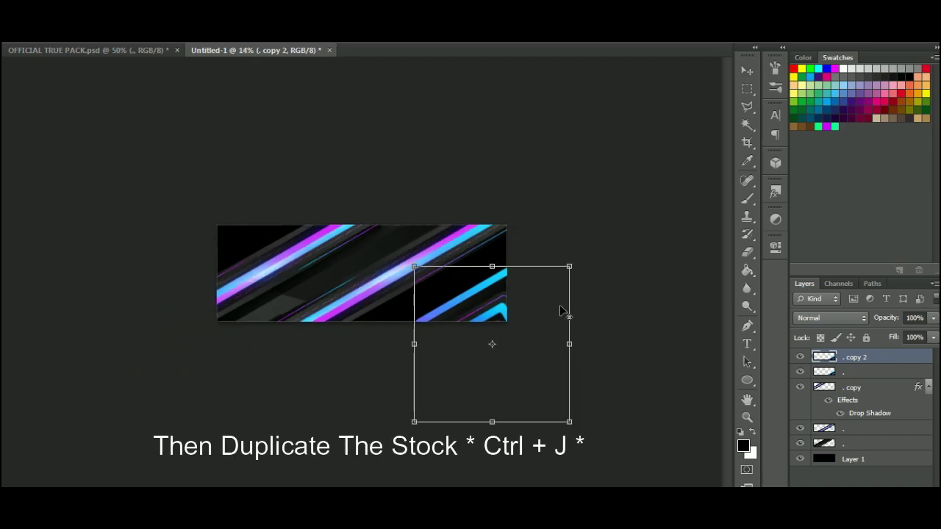
{"action": "left_click_drag", "start_coordinate": [414, 266], "coordinate": [340, 192]}
{"action": "key", "text": "Return"}
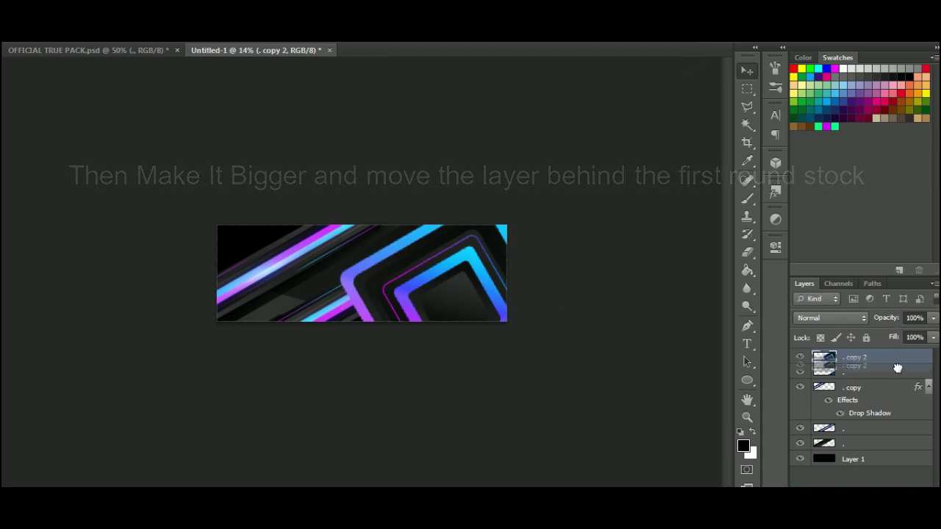
Step: Move the larger rounded-square copy beneath the stripe layers and shift it toward the banner's lower-right corner
{"action": "key", "text": "ctrl+bracketleft"}
{"action": "left_click_drag", "start_coordinate": [549, 297], "coordinate": [438, 296]}
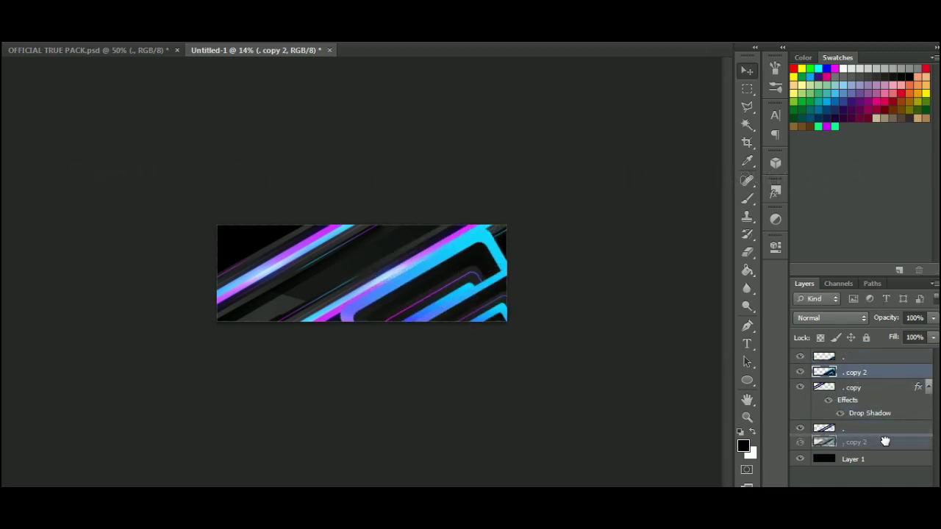
{"action": "left_click_drag", "start_coordinate": [885, 441], "coordinate": [882, 437]}
{"action": "left_click_drag", "start_coordinate": [514, 261], "coordinate": [534, 251]}
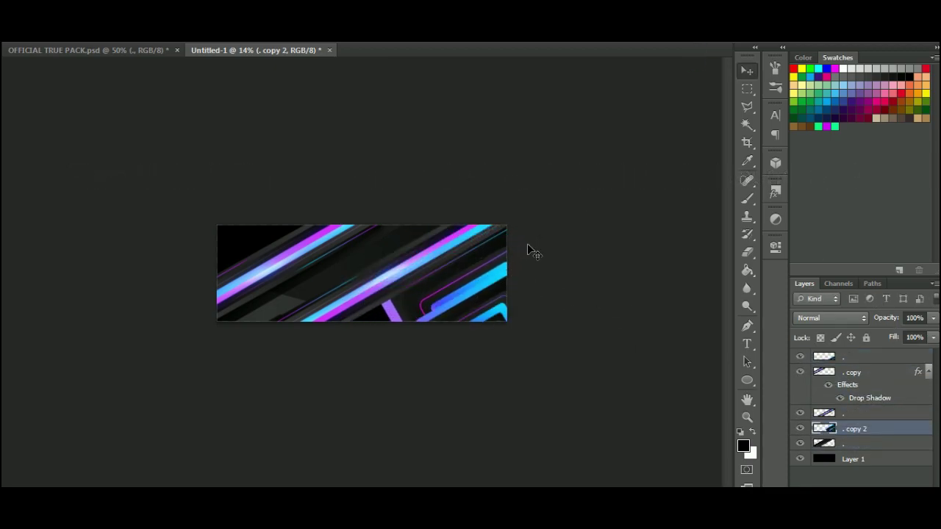
Step: Enlarge the rounded-square copy further to about 42 in square and nudge it behind the smaller one
{"action": "left_click_drag", "start_coordinate": [377, 438], "coordinate": [278, 470]}
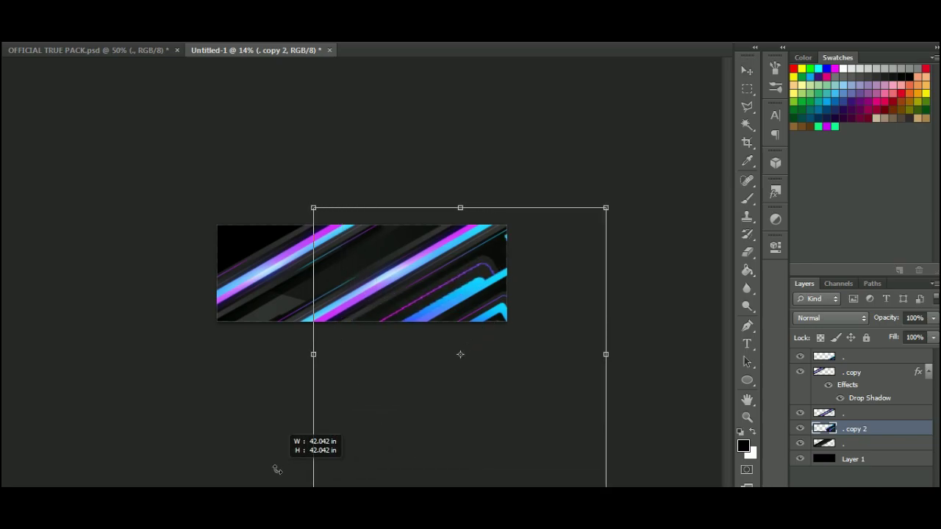
{"action": "scroll", "coordinate": [570, 176], "scroll_direction": "down", "scroll_amount": 2}
{"action": "scroll", "coordinate": [512, 326], "scroll_direction": "up", "scroll_amount": 12}
{"action": "left_click_drag", "start_coordinate": [571, 299], "coordinate": [594, 289]}
{"action": "scroll", "coordinate": [594, 287], "scroll_direction": "down", "scroll_amount": 7}
Step: Flip the larger rounded-square copy both vertically and horizontally
{"action": "key", "text": "ctrl+t"}
{"action": "right_click", "coordinate": [522, 294]}
{"action": "left_click", "coordinate": [544, 274]}
{"action": "right_click", "coordinate": [551, 265]}
{"action": "left_click", "coordinate": [588, 473]}
{"action": "key", "text": "Return"}
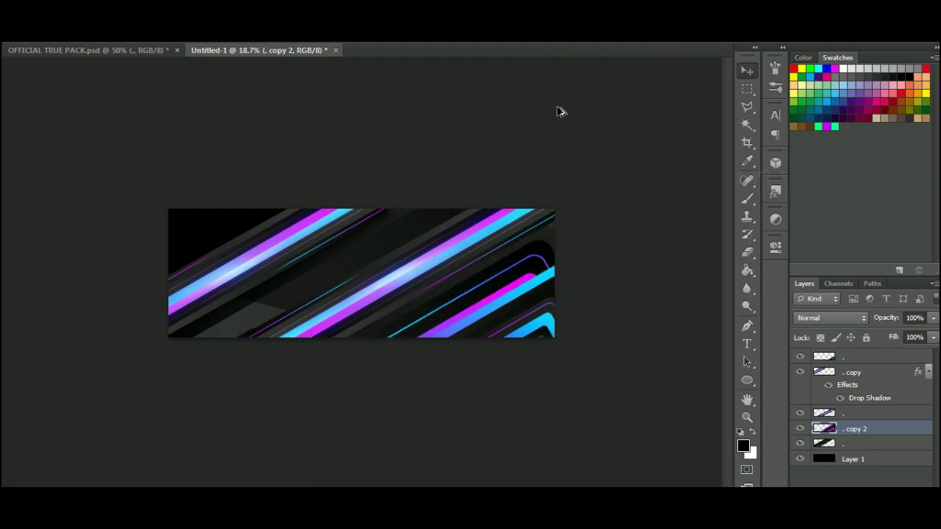
Step: Move both rounded-square layers beneath the stripe layers and duplicate the pair
{"action": "scroll", "coordinate": [504, 319], "scroll_direction": "up", "scroll_amount": 3}
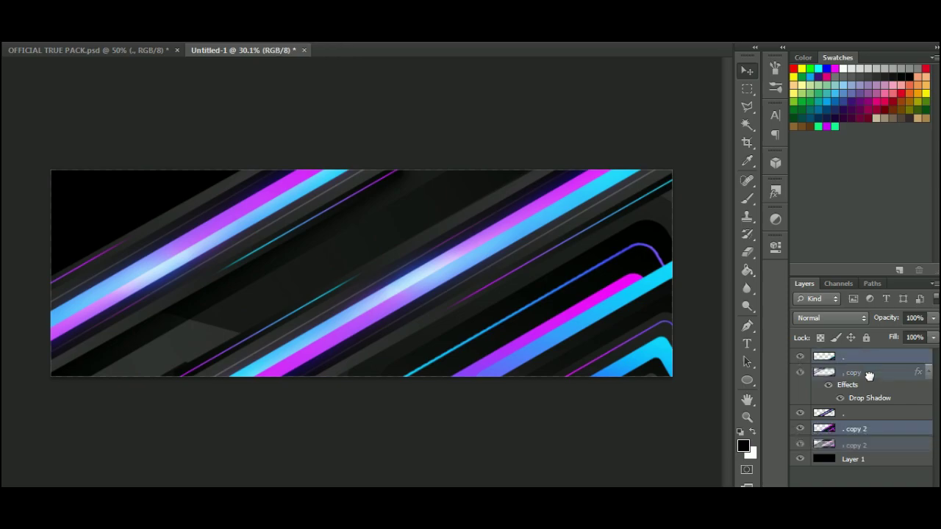
{"action": "left_click_drag", "start_coordinate": [869, 376], "coordinate": [858, 425]}
{"action": "key", "text": "ctrl+j"}
Step: Flip the duplicated rounded-square pair horizontally and vertically
{"action": "scroll", "coordinate": [403, 277], "scroll_direction": "down", "scroll_amount": 3}
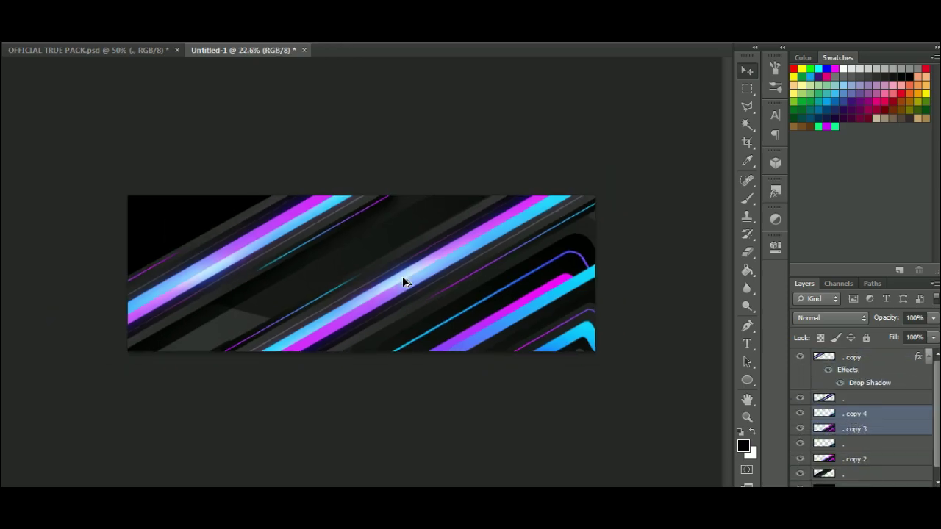
{"action": "key", "text": "ctrl+t"}
{"action": "right_click", "coordinate": [422, 309]}
{"action": "left_click", "coordinate": [482, 286]}
{"action": "right_click", "coordinate": [480, 285]}
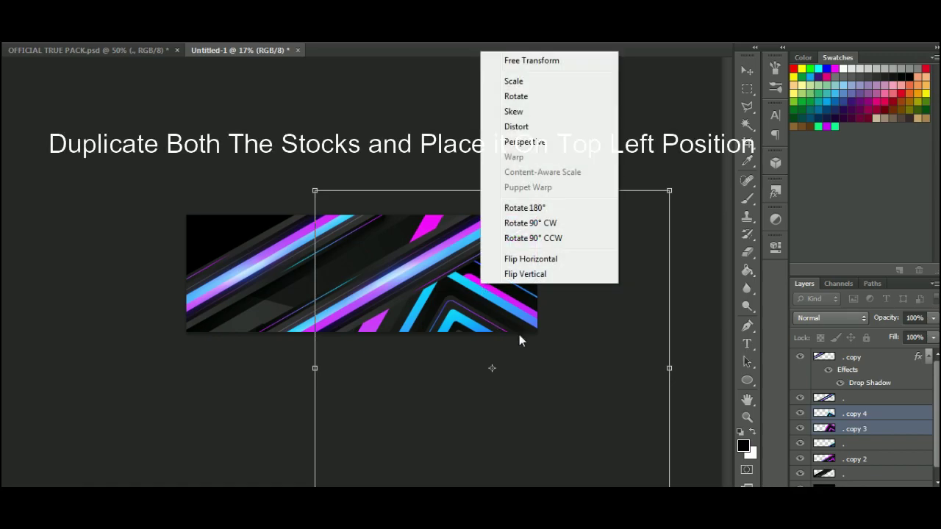
{"action": "left_click", "coordinate": [519, 274]}
Step: Place the flipped rounded-square pair in the banner's upper-left corner, behind and parallel to the first stripe
{"action": "left_click_drag", "start_coordinate": [514, 304], "coordinate": [233, 144]}
{"action": "left_click_drag", "start_coordinate": [316, 281], "coordinate": [241, 174]}
{"action": "scroll", "coordinate": [261, 224], "scroll_direction": "up", "scroll_amount": 4}
{"action": "scroll", "coordinate": [253, 191], "scroll_direction": "down", "scroll_amount": 5}
{"action": "left_click_drag", "start_coordinate": [319, 342], "coordinate": [285, 315]}
{"action": "left_click_drag", "start_coordinate": [195, 237], "coordinate": [245, 289]}
{"action": "scroll", "coordinate": [465, 193], "scroll_direction": "down", "scroll_amount": 5}
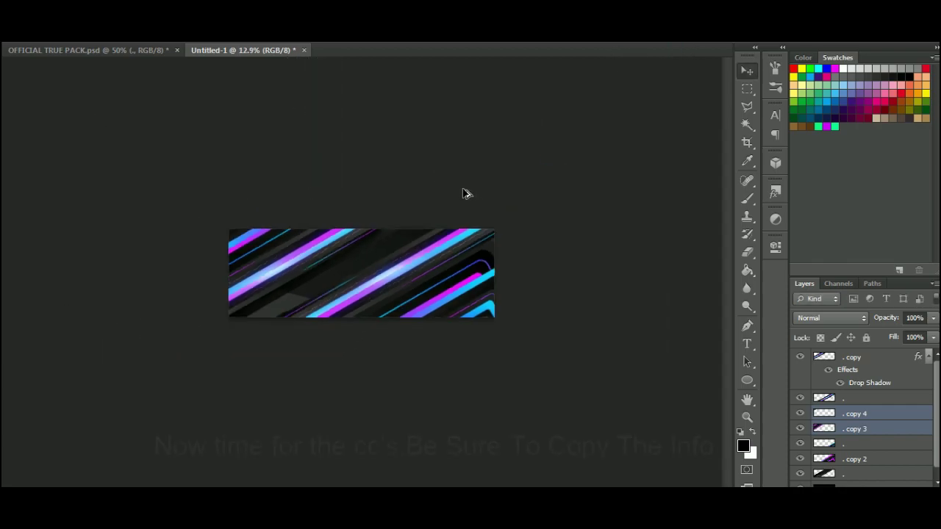
Step: Add a Brightness/Contrast adjustment above all the stock layers with brightness 15 and contrast 32
{"action": "scroll", "coordinate": [410, 243], "scroll_direction": "up", "scroll_amount": 6}
{"action": "left_click", "coordinate": [870, 359]}
{"action": "left_click", "coordinate": [860, 492]}
{"action": "left_click", "coordinate": [832, 245]}
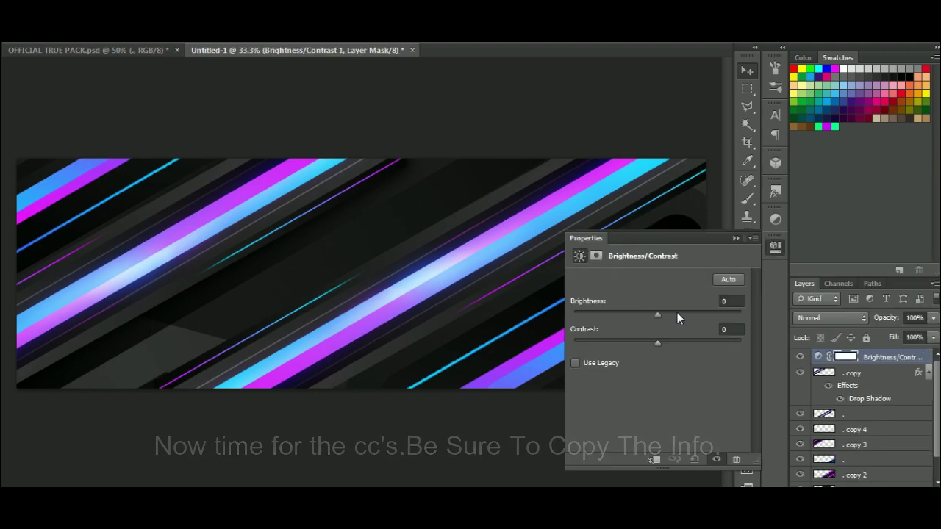
{"action": "left_click_drag", "start_coordinate": [657, 315], "coordinate": [684, 340]}
Step: Add a Curves adjustment with the RGB midpoint pulled slightly down, and set its layer opacity to 80%
{"action": "left_click", "coordinate": [867, 483]}
{"action": "left_click", "coordinate": [843, 275]}
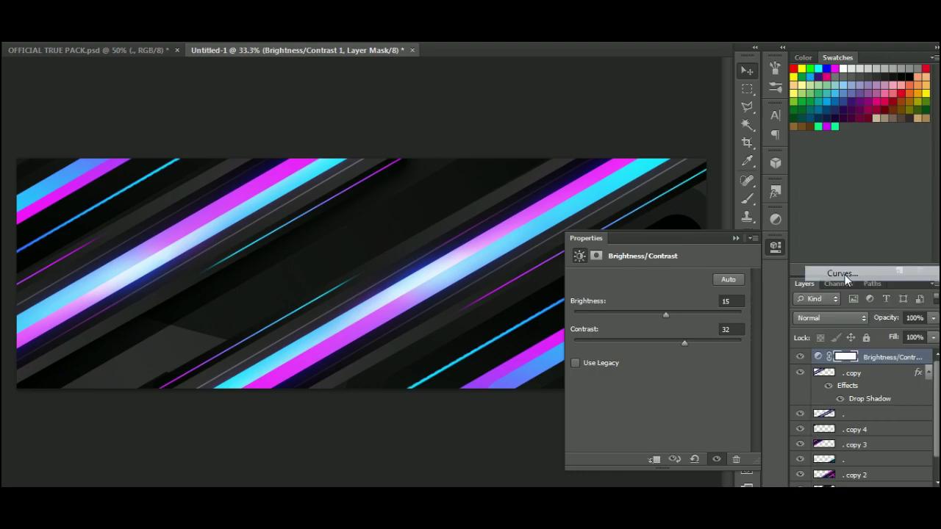
{"action": "left_click_drag", "start_coordinate": [670, 379], "coordinate": [676, 383]}
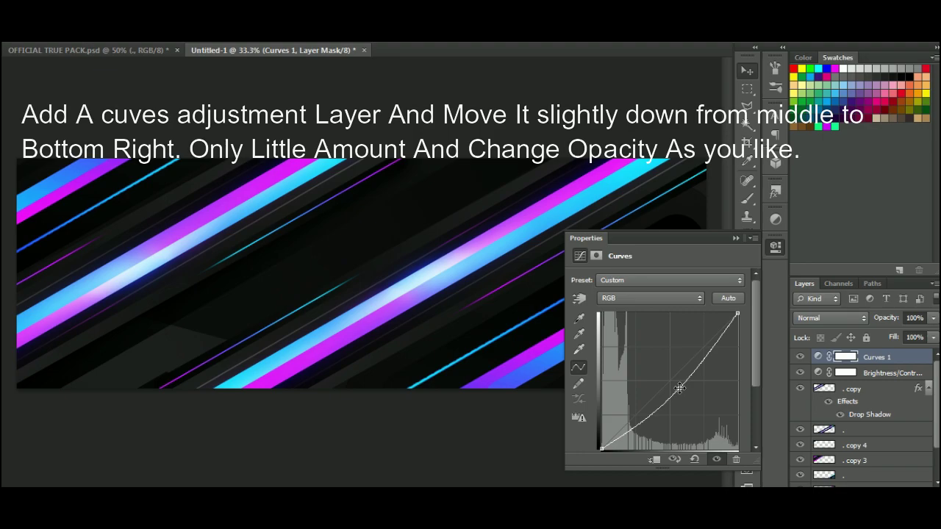
{"action": "left_click", "coordinate": [933, 317]}
{"action": "left_click_drag", "start_coordinate": [931, 335], "coordinate": [925, 338]}
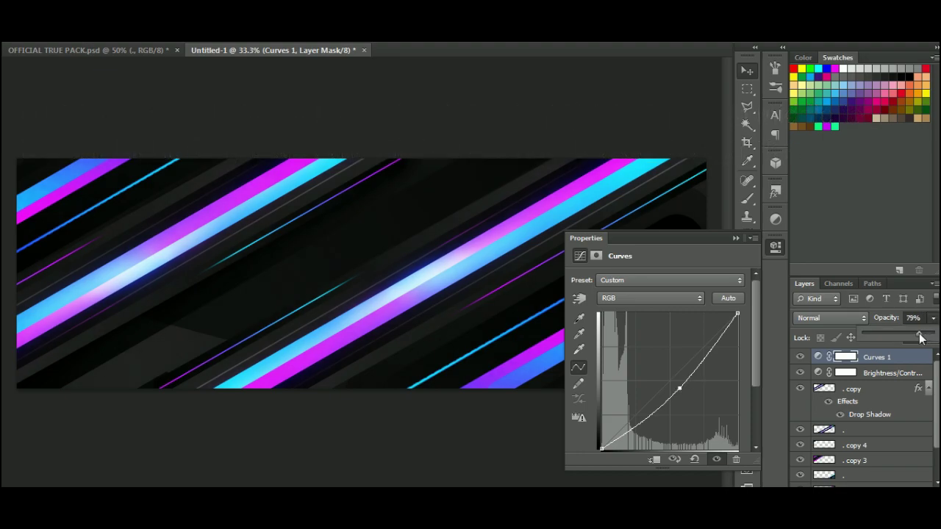
{"action": "left_click_drag", "start_coordinate": [452, 253], "coordinate": [586, 268]}
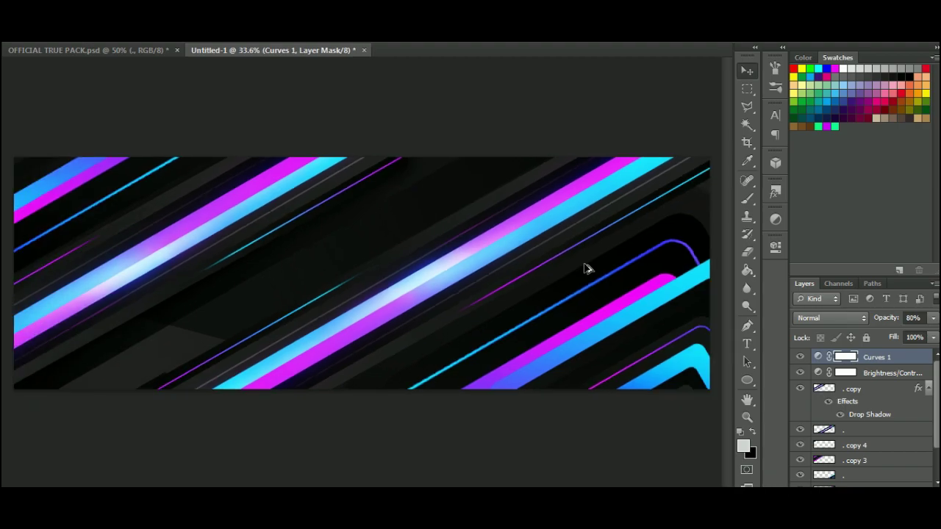
Step: Add a Color Balance adjustment layer and set the midtones' Yellow–Blue value to +10
{"action": "left_click", "coordinate": [860, 497]}
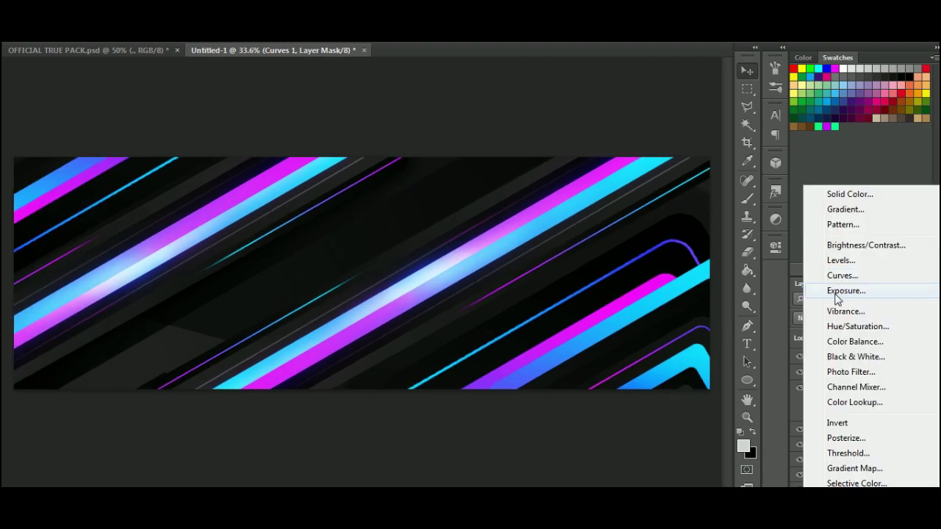
{"action": "left_click", "coordinate": [845, 345]}
{"action": "left_click", "coordinate": [642, 359]}
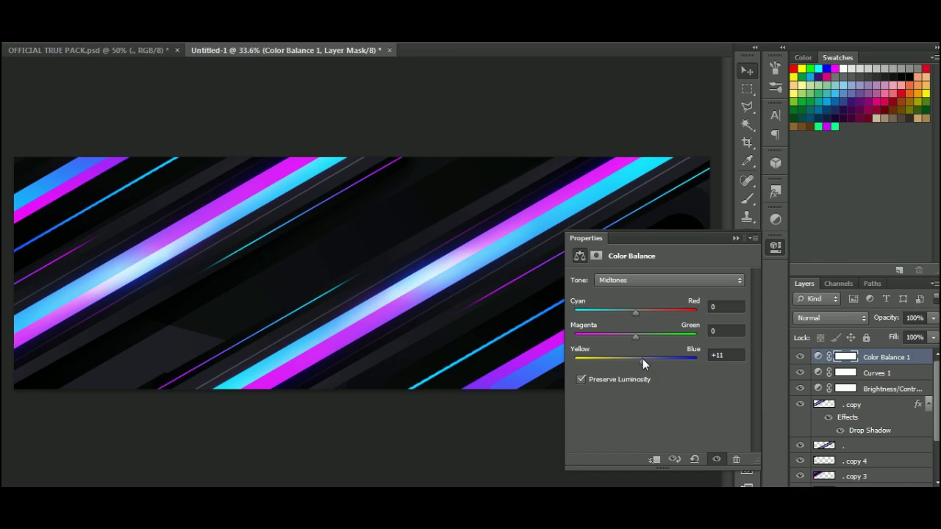
{"action": "left_click", "coordinate": [744, 356]}
{"action": "key", "text": "BackSpace"}
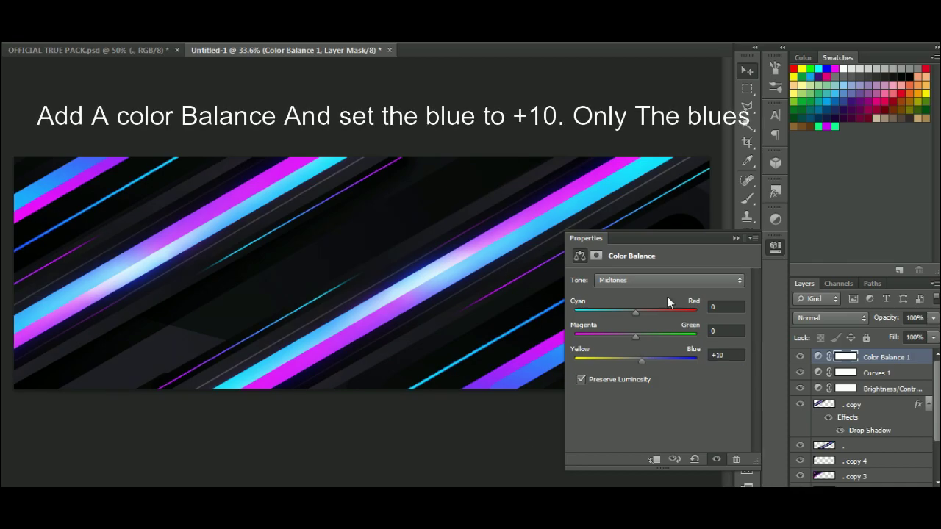
{"action": "left_click", "coordinate": [735, 238]}
{"action": "scroll", "coordinate": [434, 232], "scroll_direction": "down", "scroll_amount": 5}
{"action": "scroll", "coordinate": [447, 257], "scroll_direction": "up", "scroll_amount": 5}
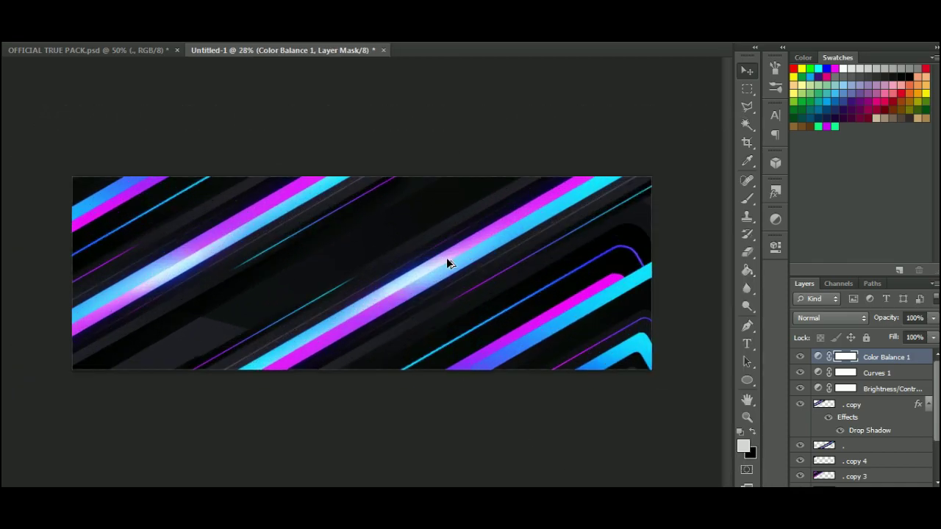
Step: Group all the stock layers above Layer 1, duplicate the group and merge the duplicate into a single layer
{"action": "left_click", "coordinate": [871, 407]}
{"action": "scroll", "coordinate": [872, 441], "scroll_direction": "down", "scroll_amount": 2}
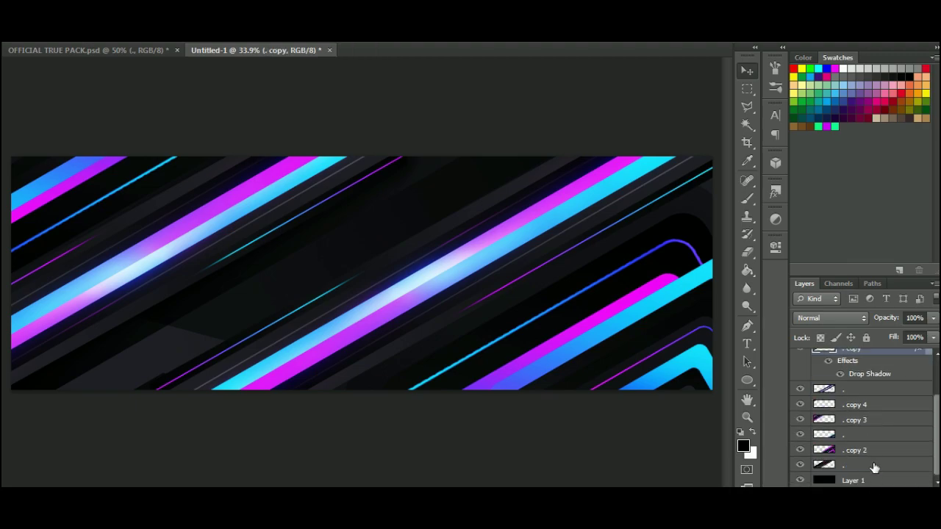
{"action": "left_click", "coordinate": [874, 463], "text": "shift"}
{"action": "key", "text": "ctrl+g"}
{"action": "key", "text": "ctrl+j"}
{"action": "key", "text": "ctrl+e"}
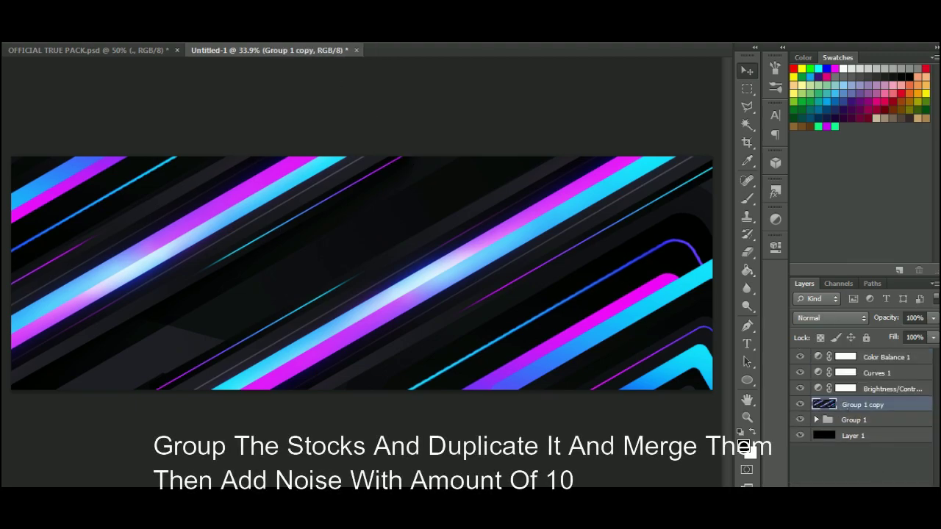
Step: Add noise with an amount of 10 to the merged stock layer
{"action": "mouse_move", "coordinate": [316, 120]}
{"action": "left_click", "coordinate": [390, 122]}
{"action": "type", "text": "10"}
{"action": "key", "text": "Return"}
Step: Desaturate the merged stock layer with Hue/Saturation, setting the saturation to -100
{"action": "left_click", "coordinate": [829, 319]}
{"action": "left_click", "coordinate": [93, 12]}
{"action": "left_click", "coordinate": [94, 12]}
{"action": "mouse_move", "coordinate": [130, 45]}
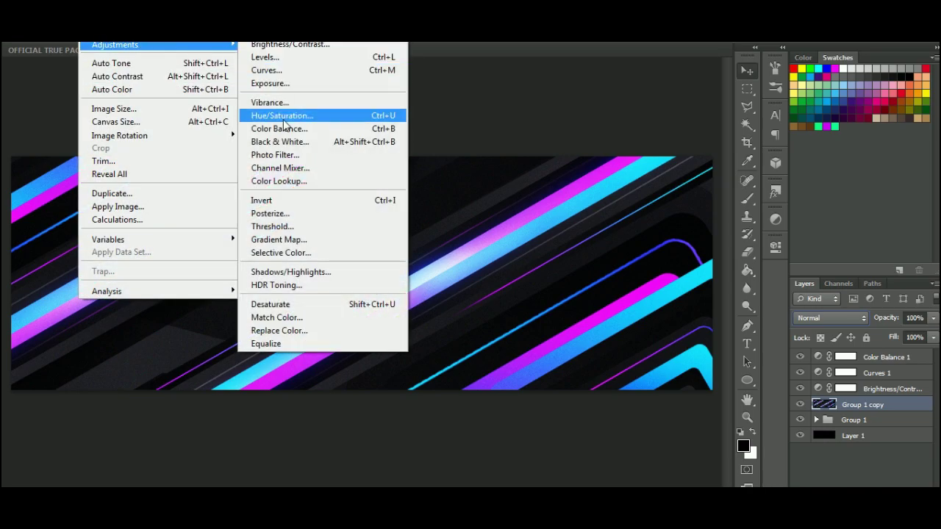
{"action": "left_click", "coordinate": [285, 120]}
{"action": "left_click_drag", "start_coordinate": [697, 285], "coordinate": [596, 289]}
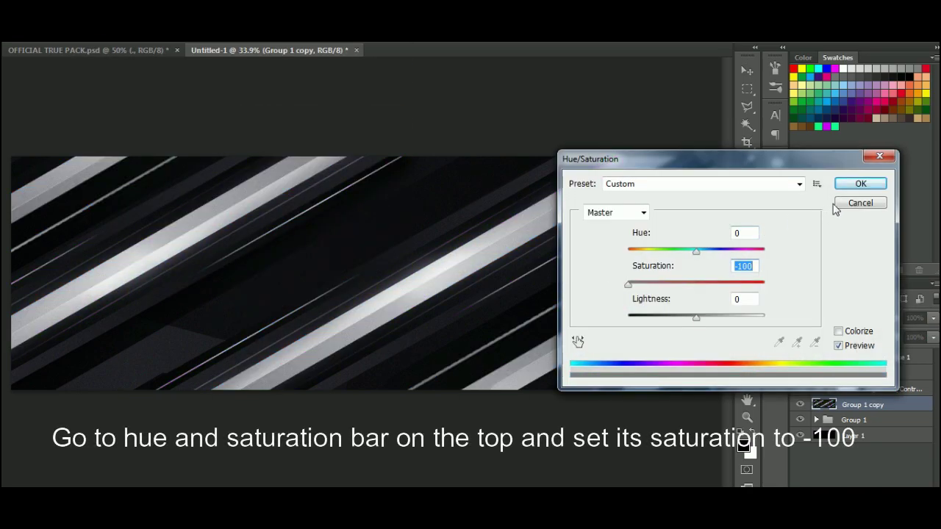
{"action": "left_click", "coordinate": [857, 186]}
Step: Set the merged stock layer's blend mode to Soft Light and its opacity to 14%
{"action": "left_click", "coordinate": [831, 317]}
{"action": "left_click", "coordinate": [812, 184]}
{"action": "left_click", "coordinate": [932, 317]}
{"action": "left_click_drag", "start_coordinate": [930, 333], "coordinate": [872, 329]}
{"action": "scroll", "coordinate": [463, 201], "scroll_direction": "down", "scroll_amount": 5}
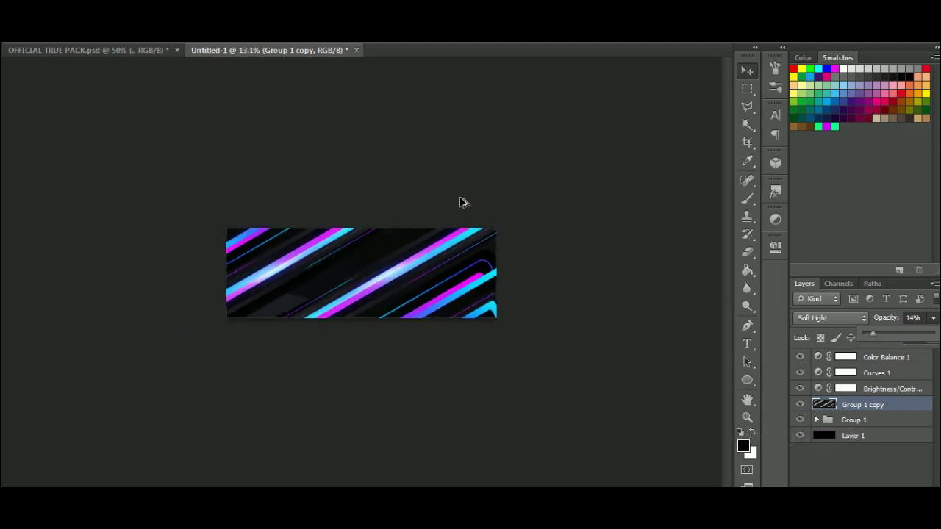
{"action": "scroll", "coordinate": [371, 294], "scroll_direction": "up", "scroll_amount": 5}
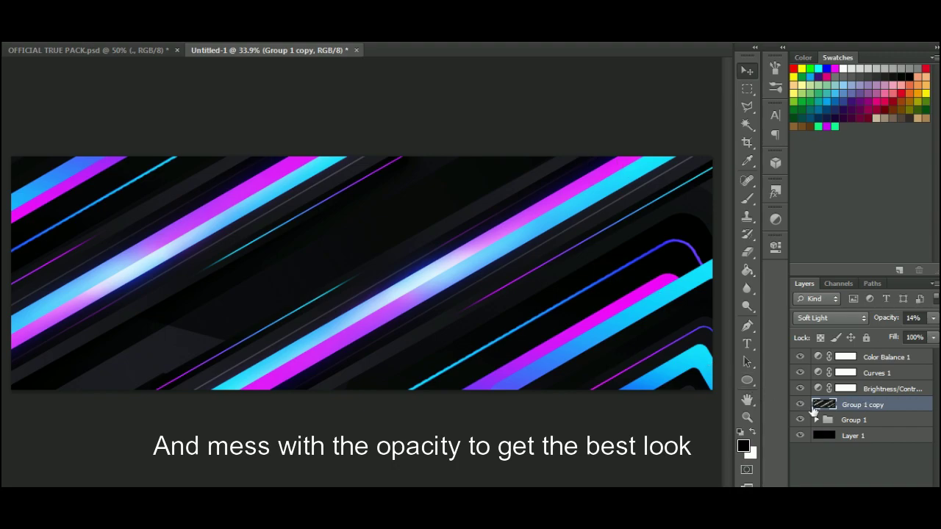
{"action": "scroll", "coordinate": [294, 186], "scroll_direction": "down", "scroll_amount": 5}
{"action": "scroll", "coordinate": [294, 201], "scroll_direction": "up", "scroll_amount": 3}
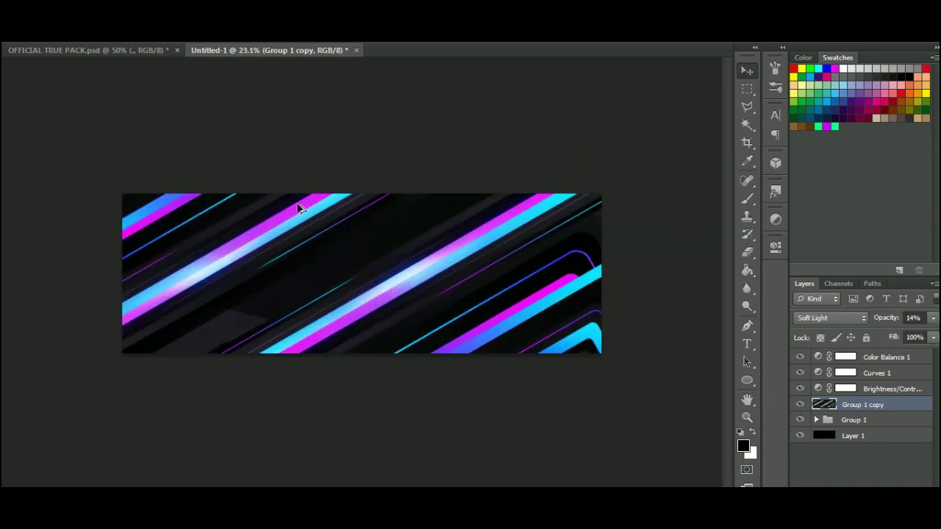
{"action": "scroll", "coordinate": [298, 209], "scroll_direction": "up", "scroll_amount": 2}
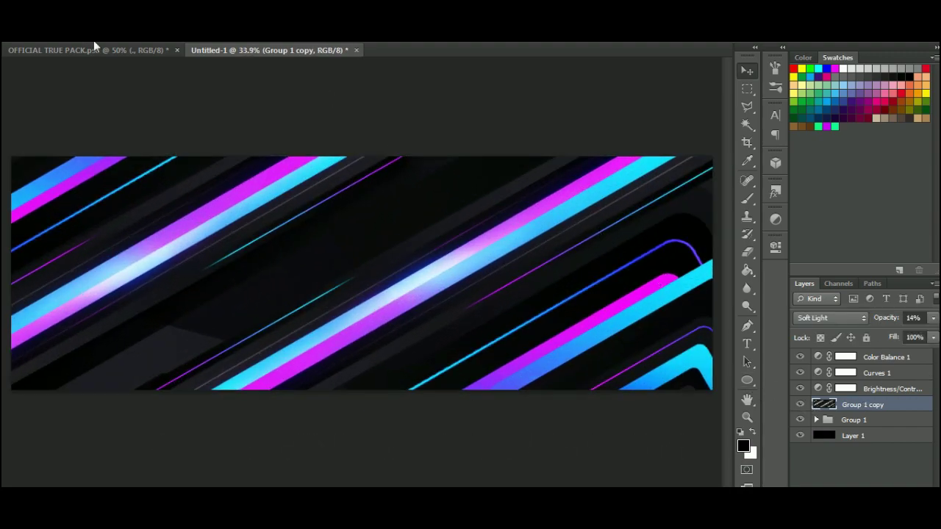
Step: Switch to the OFFICIAL TRUE PACK document and browse its custom stocks and resource groups
{"action": "left_click", "coordinate": [94, 48]}
{"action": "scroll", "coordinate": [860, 411], "scroll_direction": "down", "scroll_amount": 1}
{"action": "left_click", "coordinate": [800, 425]}
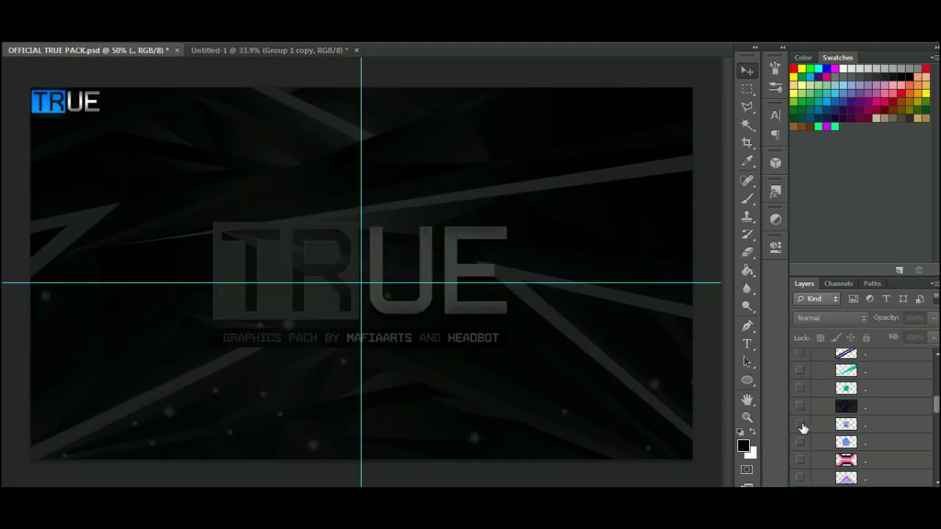
{"action": "scroll", "coordinate": [799, 425], "scroll_direction": "down", "scroll_amount": 4}
{"action": "scroll", "coordinate": [804, 414], "scroll_direction": "up", "scroll_amount": 14}
{"action": "left_click", "coordinate": [827, 408]}
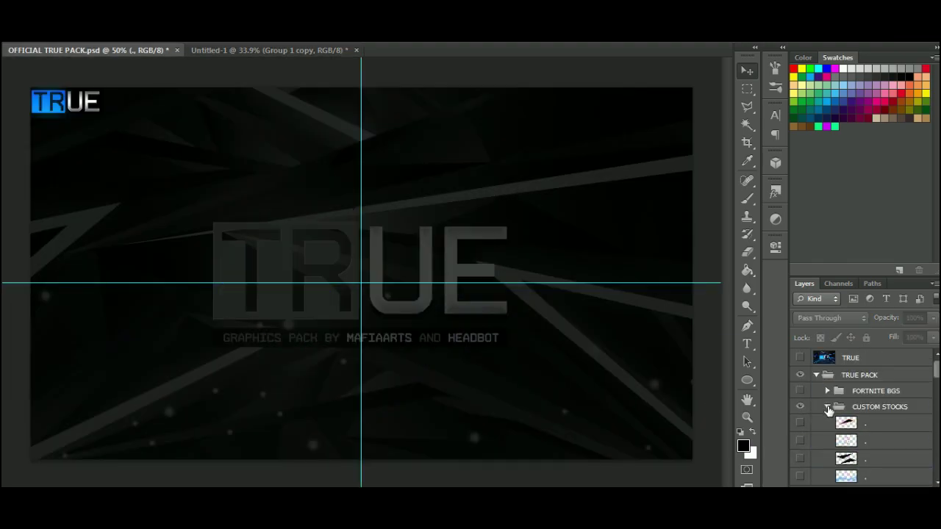
{"action": "left_click", "coordinate": [800, 407]}
{"action": "scroll", "coordinate": [810, 429], "scroll_direction": "down", "scroll_amount": 1}
{"action": "scroll", "coordinate": [811, 430], "scroll_direction": "down", "scroll_amount": 8}
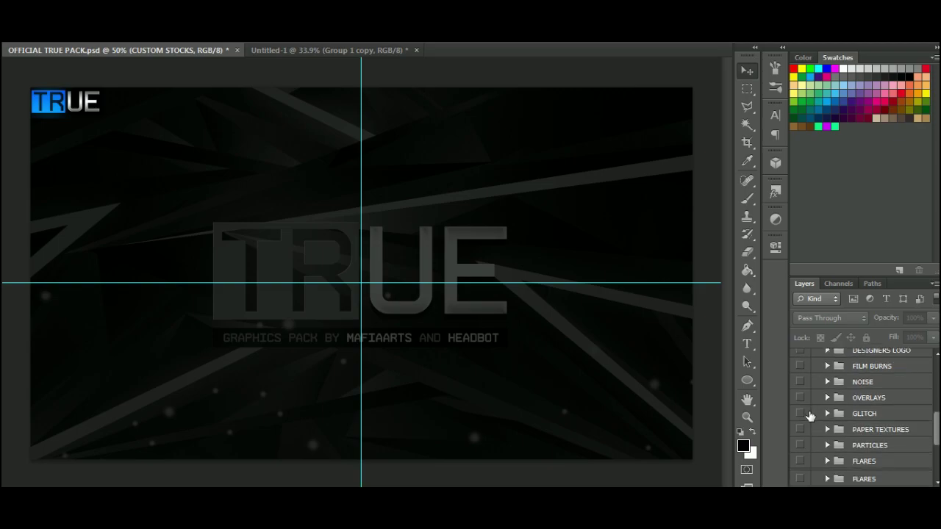
Step: In the Untitled-1 banner, add a new layer above Group 1 copy and make a circular selection over the leftmost thick stripe
{"action": "left_click", "coordinate": [335, 50]}
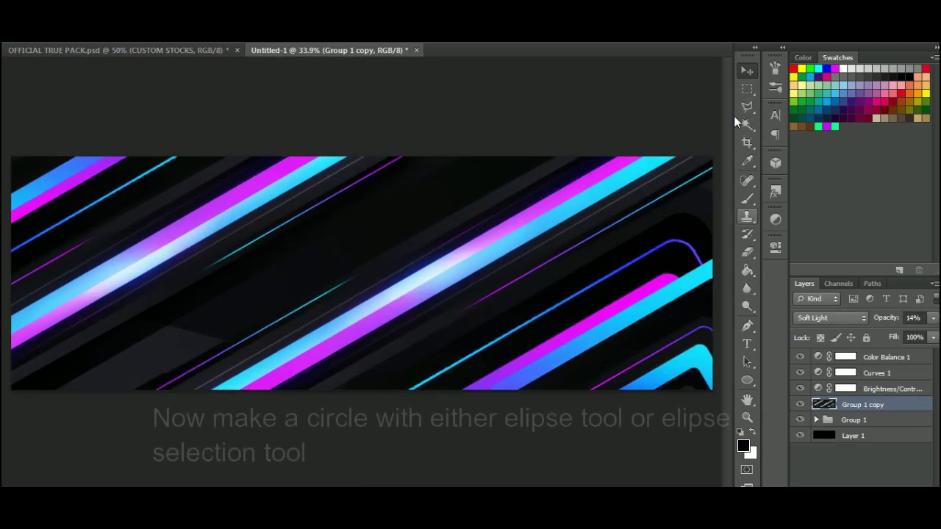
{"action": "left_click", "coordinate": [745, 92]}
{"action": "left_click", "coordinate": [796, 101]}
{"action": "key", "text": "ctrl+shift+alt+n"}
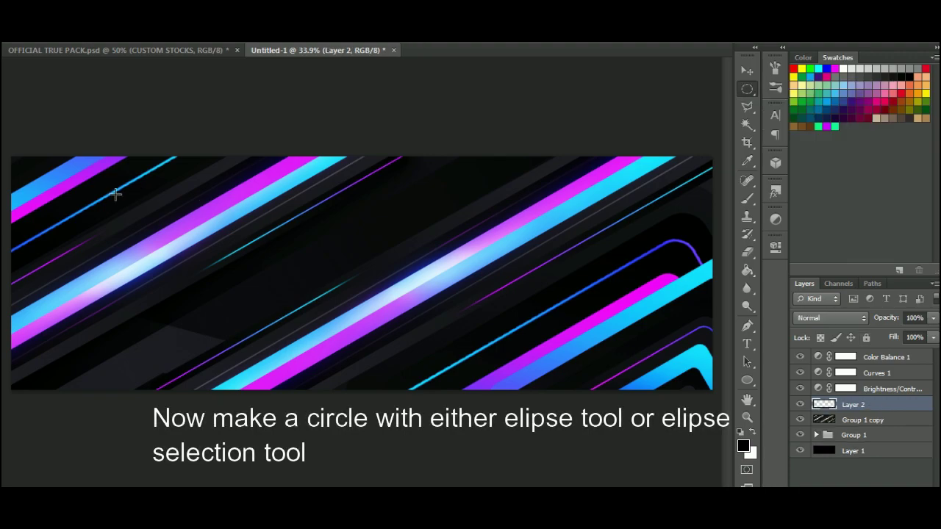
{"action": "left_click_drag", "start_coordinate": [286, 317], "coordinate": [255, 296]}
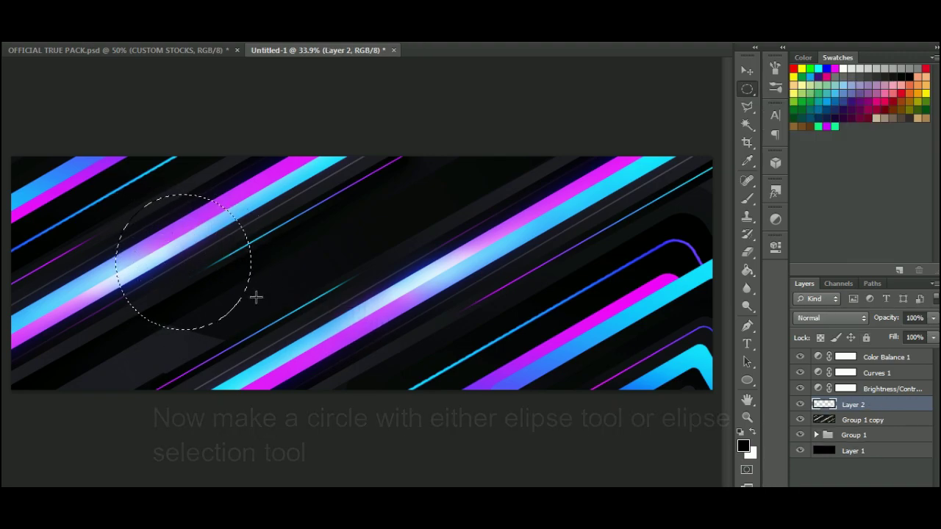
Step: Fill the circular selection with a very dark gray on Layer 2
{"action": "scroll", "coordinate": [254, 296], "scroll_direction": "up", "scroll_amount": 2}
{"action": "scroll", "coordinate": [418, 482], "scroll_direction": "left", "scroll_amount": 2}
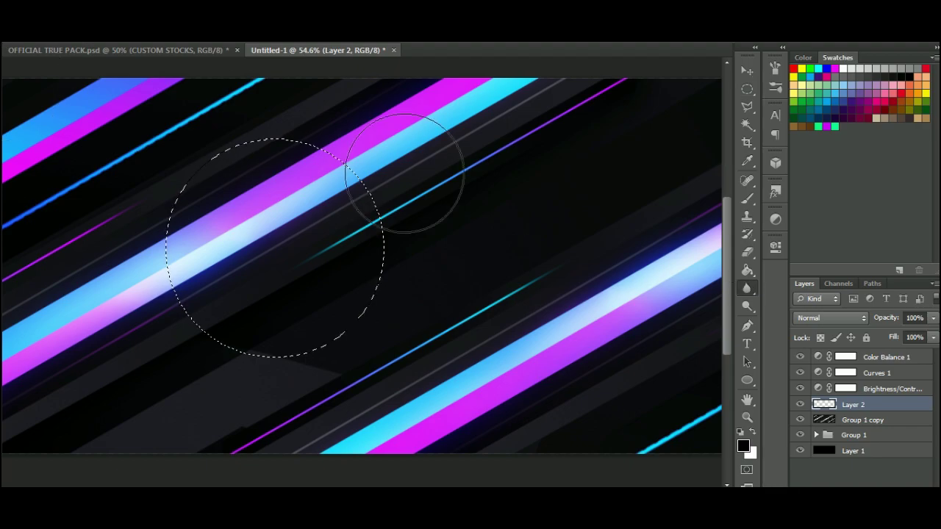
{"action": "left_click", "coordinate": [743, 446]}
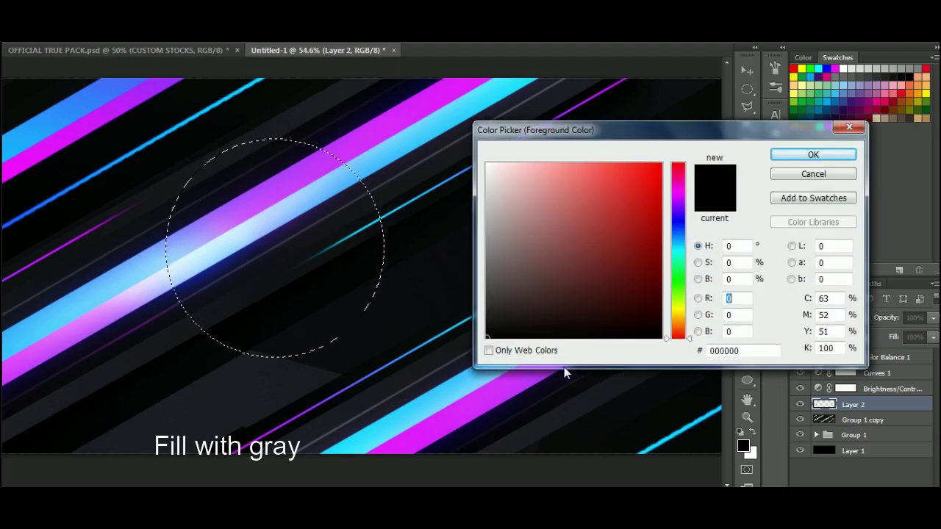
{"action": "left_click", "coordinate": [808, 155]}
{"action": "key", "text": "alt+BackSpace"}
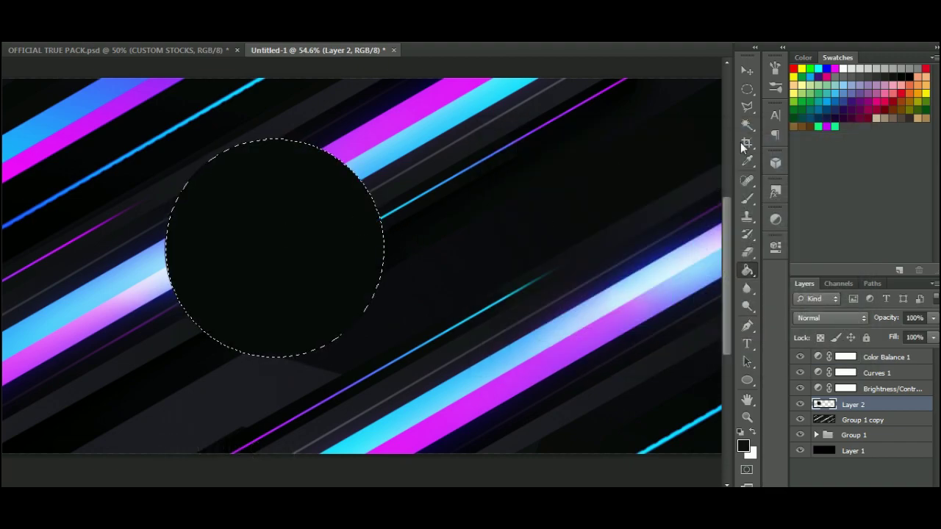
Step: Center the dark circle vertically on the canvas and clear the selection
{"action": "key", "text": "v"}
{"action": "key", "text": "ctrl+0"}
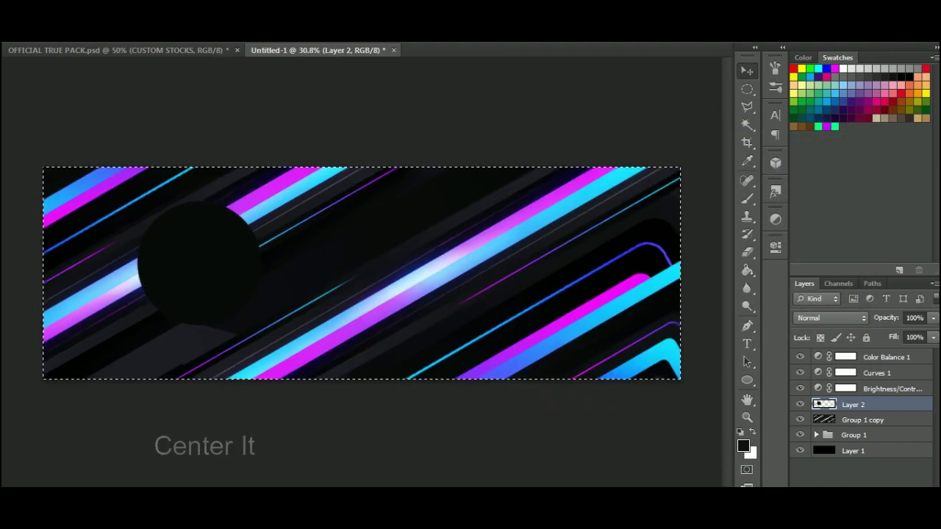
{"action": "left_click", "coordinate": [272, 31]}
{"action": "left_click", "coordinate": [746, 89]}
{"action": "left_click", "coordinate": [448, 149]}
{"action": "scroll", "coordinate": [201, 259], "scroll_direction": "up", "scroll_amount": 10}
{"action": "scroll", "coordinate": [390, 441], "scroll_direction": "down", "scroll_amount": 4}
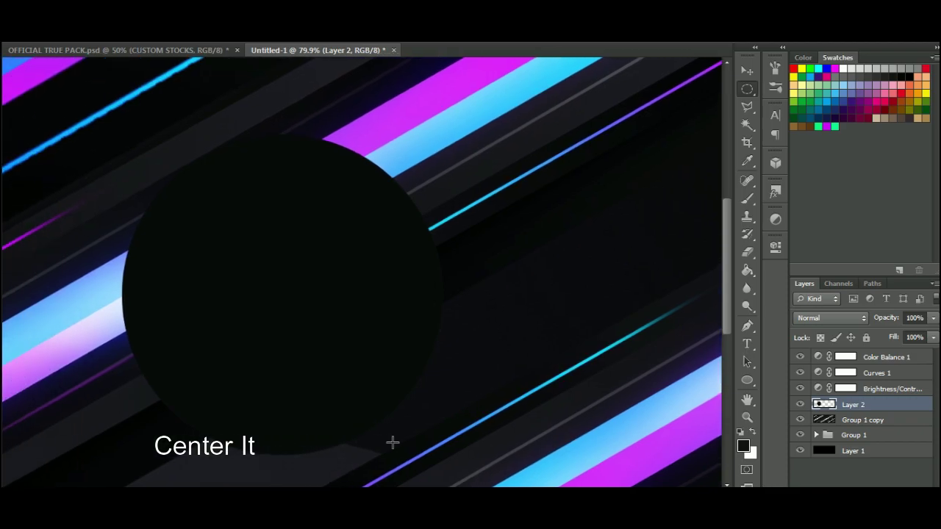
Step: Copy the metallic circle stock from the pack's CUSTOM STOCKS group into the banner, placing it over the dark circle
{"action": "left_click", "coordinate": [118, 50]}
{"action": "left_click", "coordinate": [827, 407]}
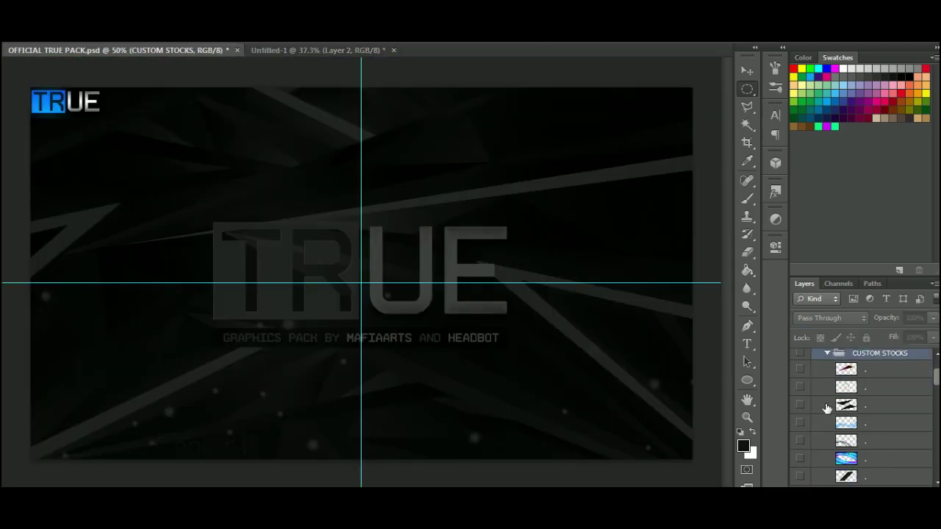
{"action": "left_click", "coordinate": [801, 387]}
{"action": "left_click", "coordinate": [870, 390]}
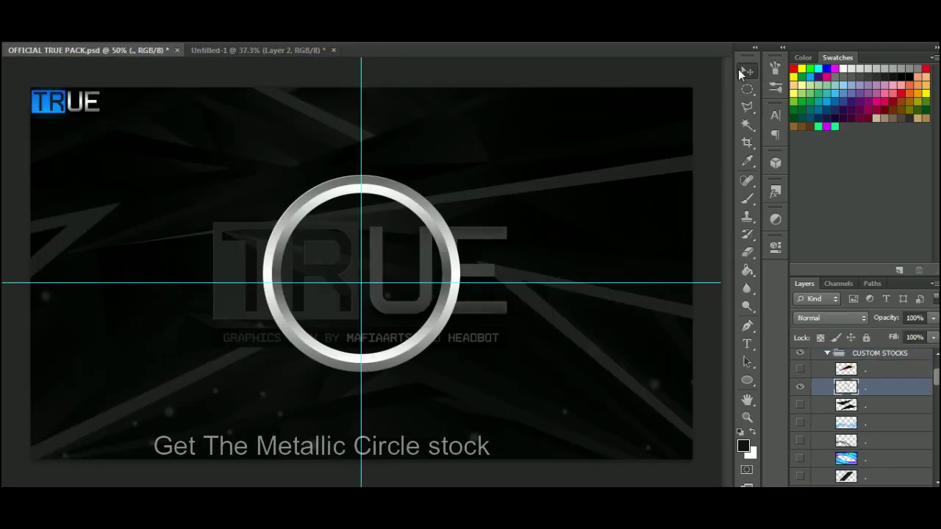
{"action": "left_click_drag", "start_coordinate": [449, 359], "coordinate": [304, 269]}
{"action": "scroll", "coordinate": [263, 199], "scroll_direction": "up", "scroll_amount": 2}
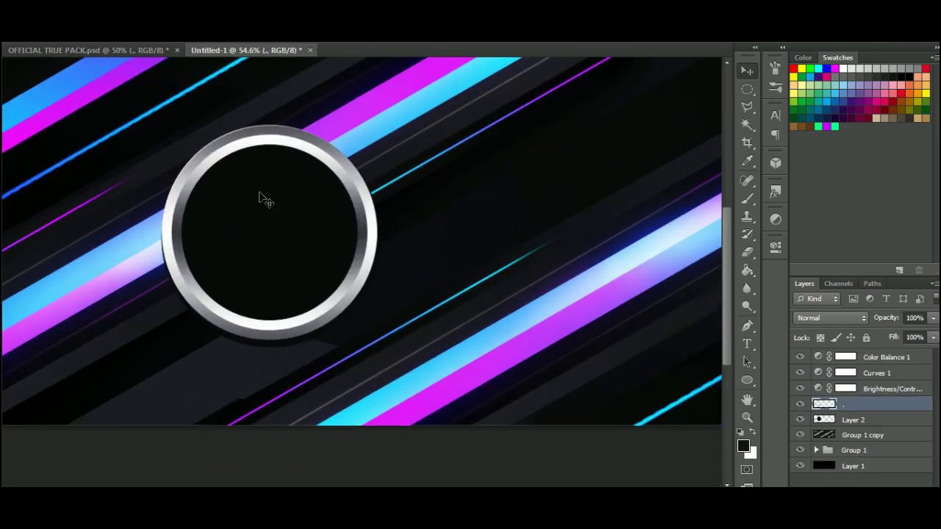
Step: Center the metallic ring vertically on the canvas and enlarge it slightly to frame the dark circle
{"action": "left_click", "coordinate": [288, 31]}
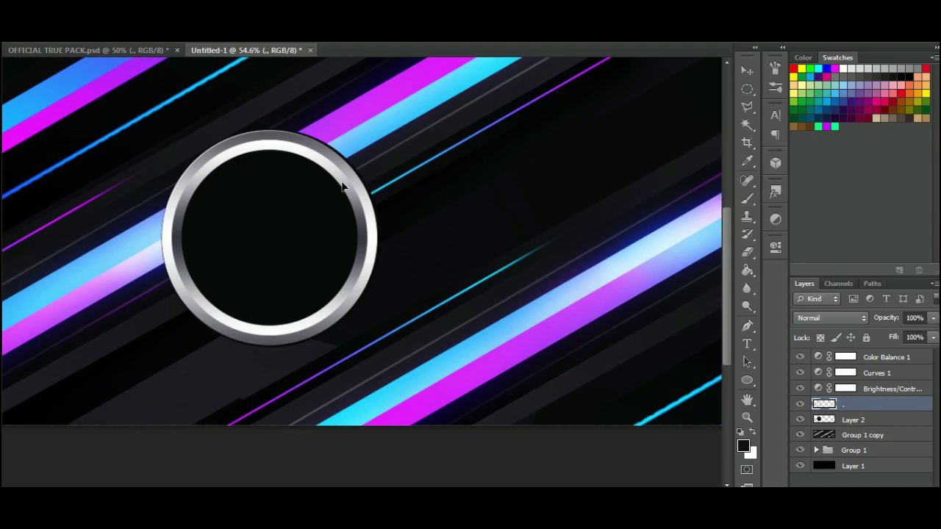
{"action": "left_click_drag", "start_coordinate": [376, 130], "coordinate": [384, 123]}
{"action": "left_click", "coordinate": [693, 32]}
{"action": "scroll", "coordinate": [433, 130], "scroll_direction": "down", "scroll_amount": 8}
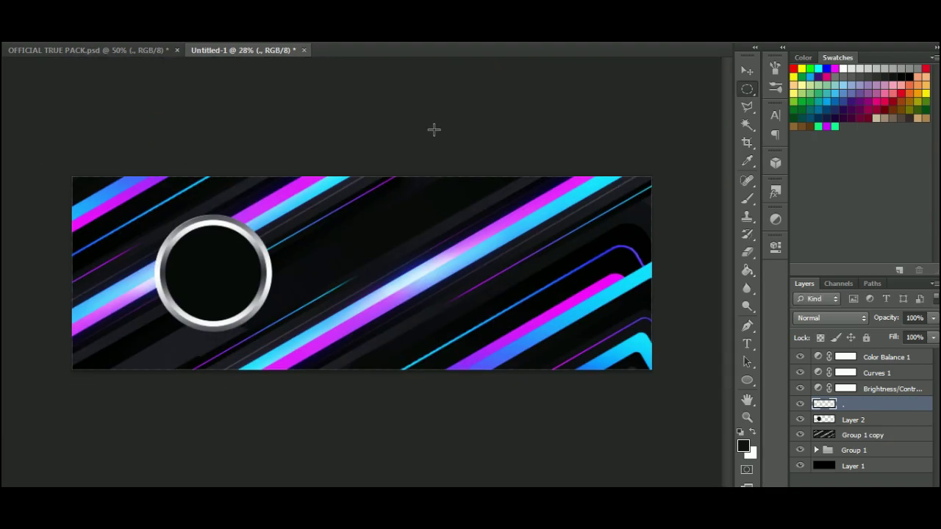
{"action": "scroll", "coordinate": [193, 295], "scroll_direction": "up", "scroll_amount": 5}
{"action": "scroll", "coordinate": [193, 295], "scroll_direction": "up", "scroll_amount": 3}
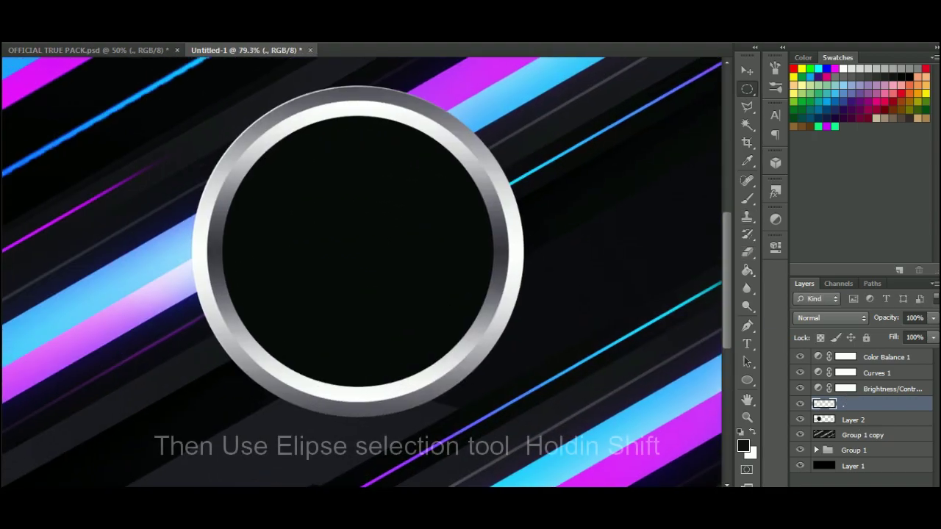
Step: On a new layer, make a circular selection centered inside the metallic ring and stroke it with a 3 px white line
{"action": "key", "text": "ctrl+shift+alt+n"}
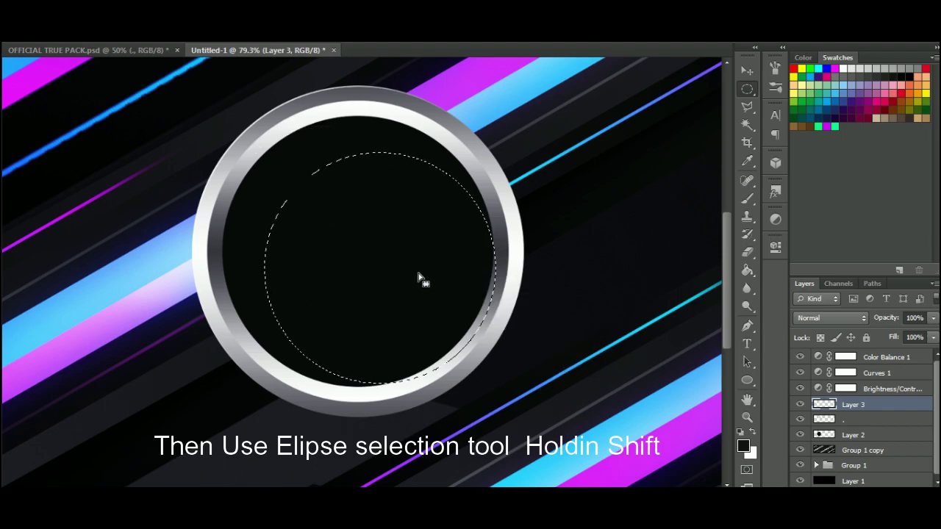
{"action": "left_click_drag", "start_coordinate": [397, 262], "coordinate": [399, 258]}
{"action": "right_click", "coordinate": [392, 206]}
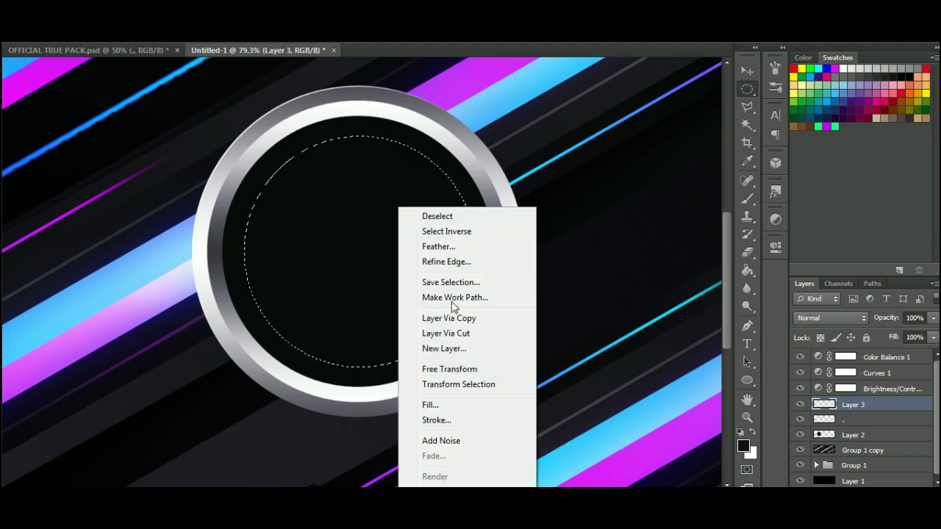
{"action": "left_click", "coordinate": [464, 420]}
{"action": "left_click", "coordinate": [436, 163]}
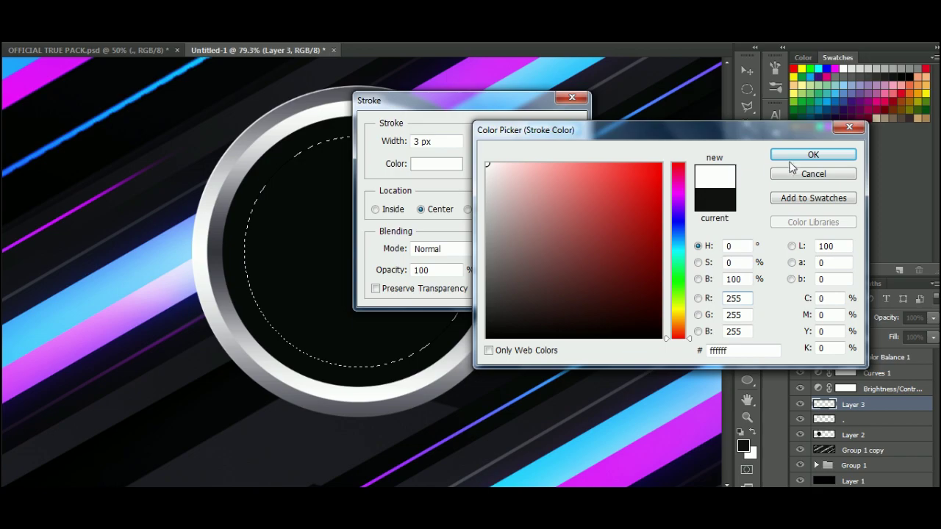
{"action": "left_click", "coordinate": [802, 155]}
{"action": "left_click", "coordinate": [553, 128]}
{"action": "left_click", "coordinate": [744, 72]}
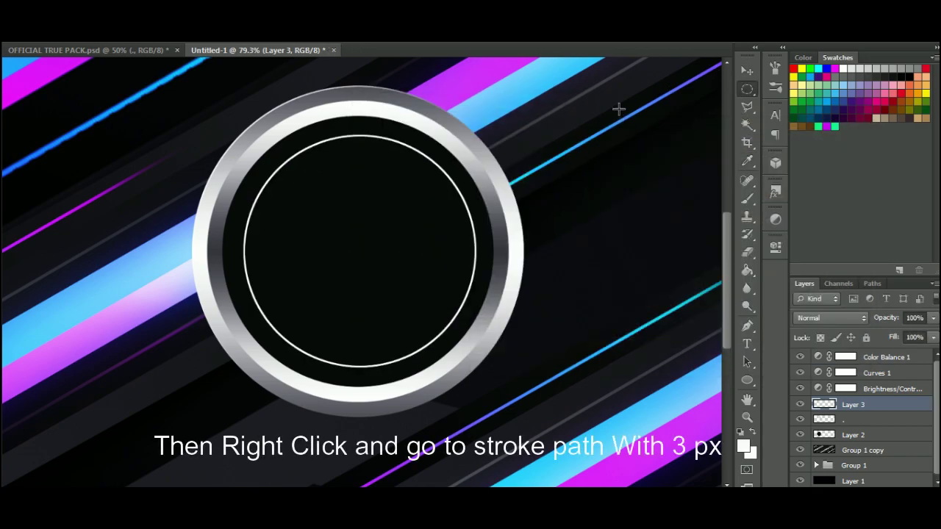
Step: Add a Gradient Overlay to the thin circle's layer and set the gradient's starting color to 00ffe4
{"action": "scroll", "coordinate": [397, 252], "scroll_direction": "down", "scroll_amount": 5}
{"action": "right_click", "coordinate": [857, 405]}
{"action": "left_click", "coordinate": [658, 79]}
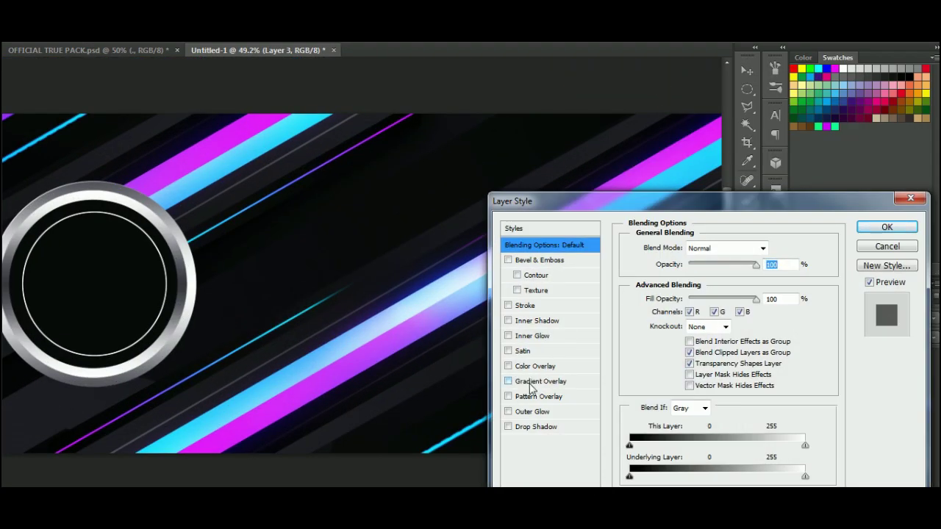
{"action": "left_click", "coordinate": [531, 385]}
{"action": "left_click", "coordinate": [717, 277]}
{"action": "double_click", "coordinate": [631, 297]}
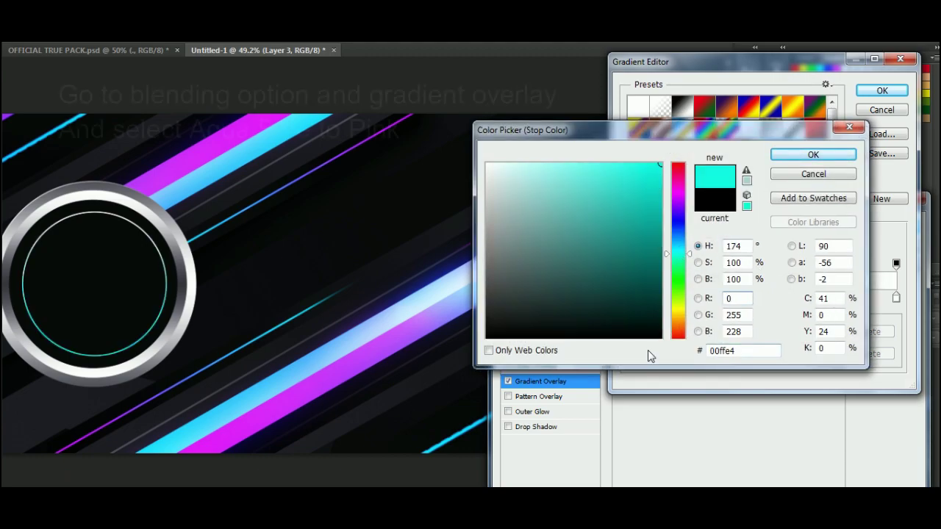
{"action": "left_click", "coordinate": [744, 351]}
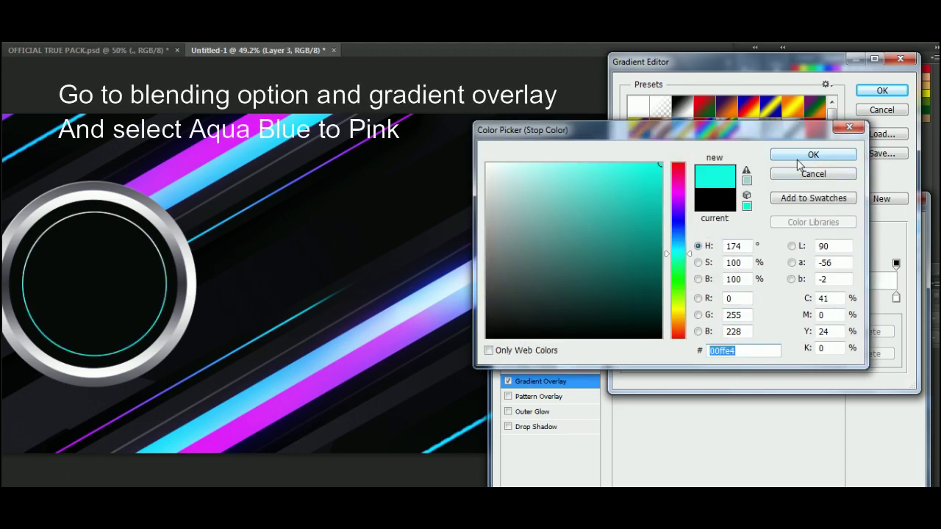
{"action": "left_click", "coordinate": [809, 156]}
Step: Set the gradient's end color to purple 9c00ff and apply the overlay to the thin circle
{"action": "double_click", "coordinate": [896, 298]}
{"action": "left_click", "coordinate": [671, 204]}
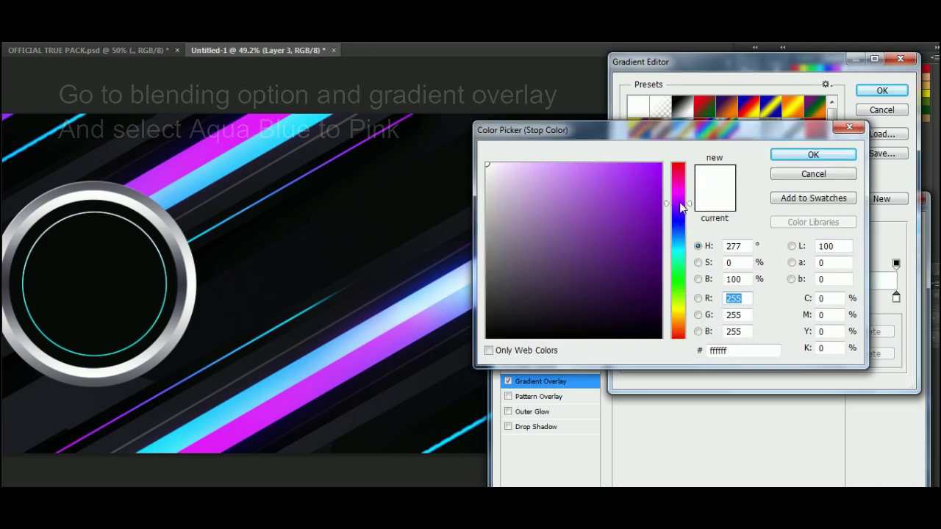
{"action": "left_click_drag", "start_coordinate": [650, 172], "coordinate": [674, 159]}
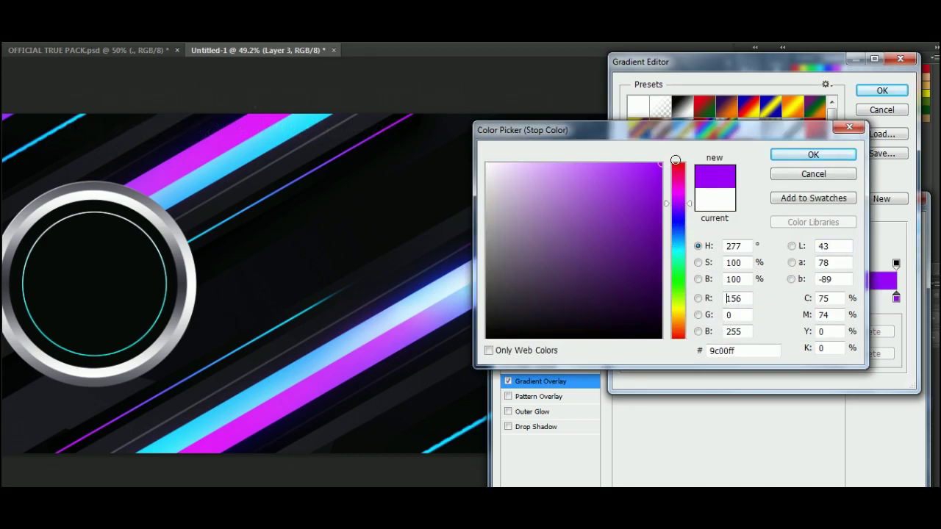
{"action": "left_click", "coordinate": [799, 157]}
{"action": "left_click", "coordinate": [881, 91]}
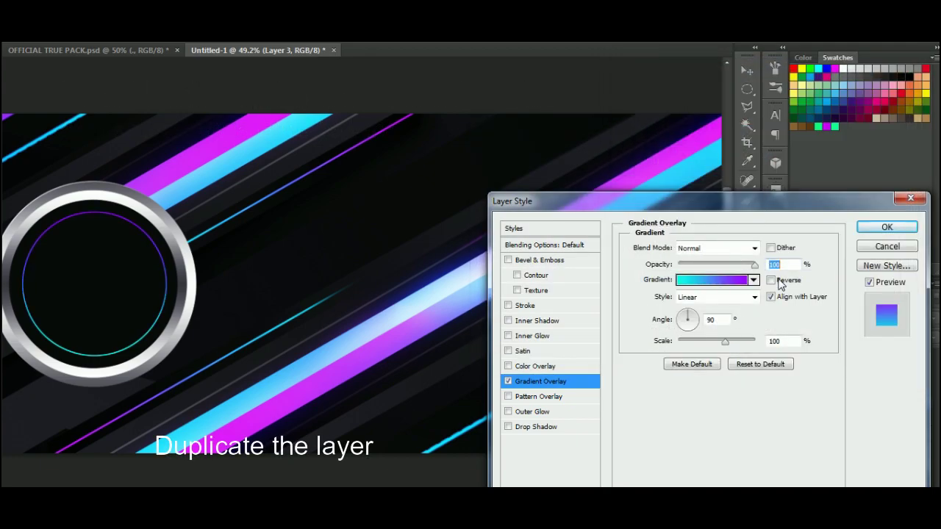
{"action": "left_click", "coordinate": [886, 228]}
Step: Rasterize the thin circle's layer style and duplicate the layer
{"action": "scroll", "coordinate": [419, 227], "scroll_direction": "down", "scroll_amount": 1}
{"action": "right_click", "coordinate": [867, 404]}
{"action": "left_click", "coordinate": [683, 177]}
{"action": "key", "text": "ctrl+j"}
Step: Apply a Gaussian Blur with a radius of 2.1 pixels to the duplicated thin circle
{"action": "left_click", "coordinate": [221, 35]}
{"action": "mouse_move", "coordinate": [258, 98]}
{"action": "left_click", "coordinate": [372, 180]}
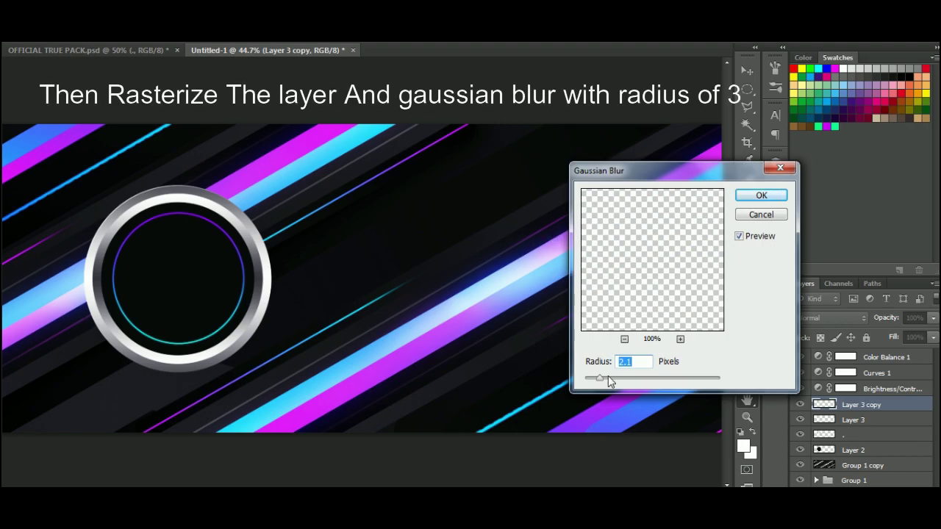
{"action": "left_click", "coordinate": [762, 194]}
Step: Set the blurred circle copy's blend mode to Linear Dodge (Add)
{"action": "left_click", "coordinate": [829, 317]}
{"action": "left_click", "coordinate": [823, 137]}
{"action": "left_click", "coordinate": [748, 89]}
{"action": "scroll", "coordinate": [95, 208], "scroll_direction": "down", "scroll_amount": 6}
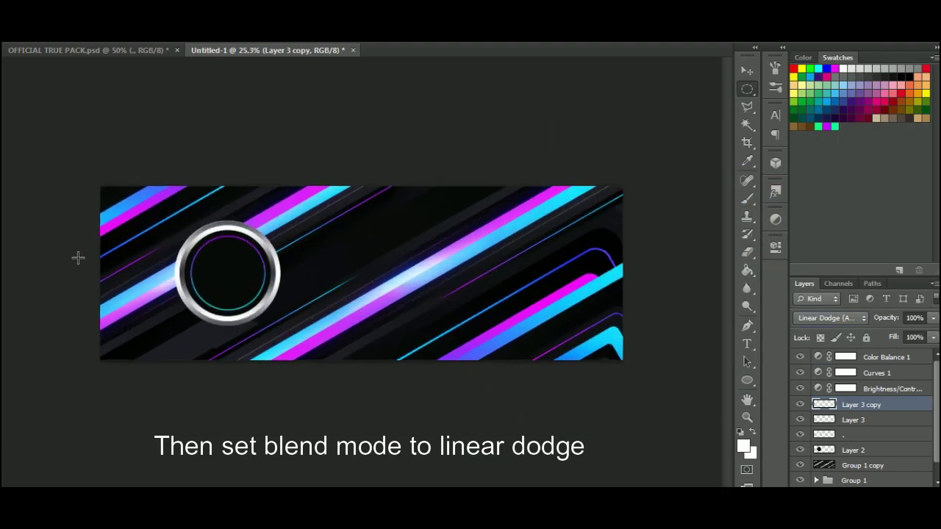
Step: Switch to the OFFICIAL TRUE PACK document, hide the visible stocks in the CUSTOM STOCKS group and collapse the group
{"action": "scroll", "coordinate": [33, 339], "scroll_direction": "up", "scroll_amount": 10}
{"action": "left_click", "coordinate": [172, 55]}
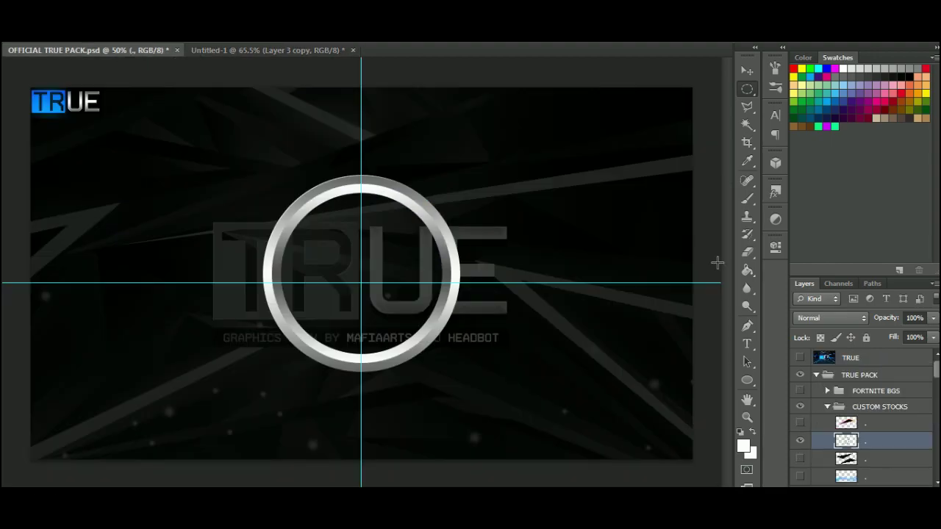
{"action": "scroll", "coordinate": [828, 392], "scroll_direction": "down", "scroll_amount": 3}
{"action": "left_click", "coordinate": [800, 388]}
{"action": "left_click", "coordinate": [800, 423]}
{"action": "scroll", "coordinate": [828, 400], "scroll_direction": "up", "scroll_amount": 2}
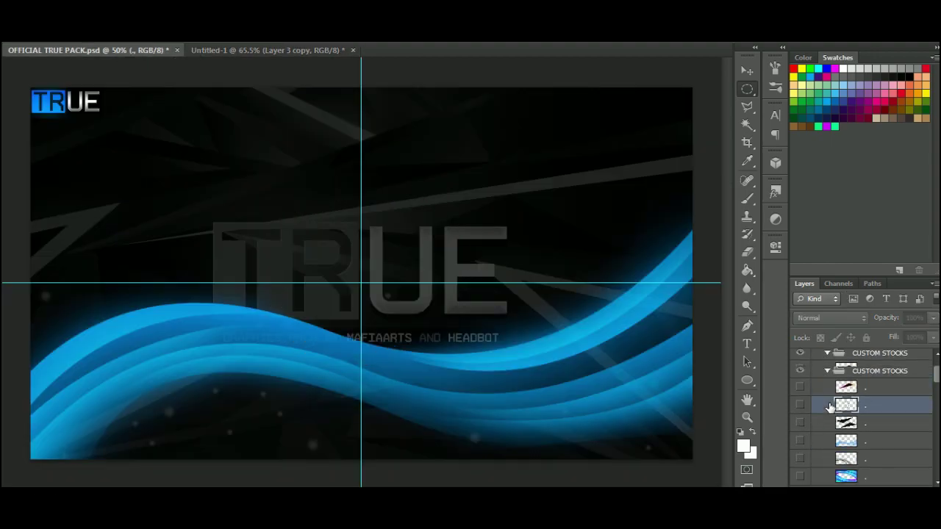
{"action": "left_click", "coordinate": [827, 390]}
Step: Find the DESIGNERS LOGO group among the pack's layer groups and expand it
{"action": "scroll", "coordinate": [815, 415], "scroll_direction": "down", "scroll_amount": 18}
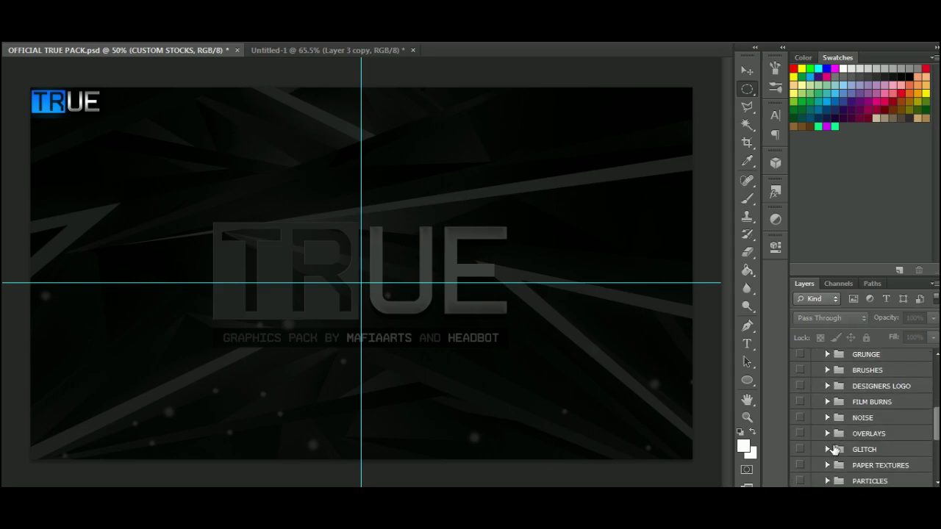
{"action": "scroll", "coordinate": [833, 435], "scroll_direction": "up", "scroll_amount": 2}
{"action": "scroll", "coordinate": [832, 435], "scroll_direction": "up", "scroll_amount": 5}
{"action": "scroll", "coordinate": [834, 433], "scroll_direction": "down", "scroll_amount": 5}
{"action": "scroll", "coordinate": [838, 430], "scroll_direction": "up", "scroll_amount": 6}
{"action": "left_click", "coordinate": [858, 382]}
{"action": "left_click", "coordinate": [826, 381]}
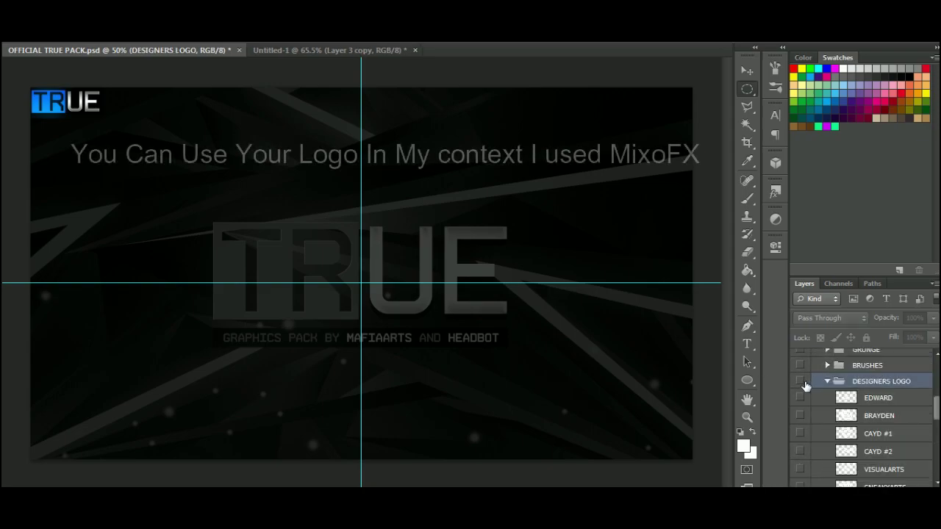
Step: Look through the designer logos, then make the MIXO lion logo visible and select its layer
{"action": "scroll", "coordinate": [831, 409], "scroll_direction": "down", "scroll_amount": 1}
{"action": "scroll", "coordinate": [833, 410], "scroll_direction": "down", "scroll_amount": 1}
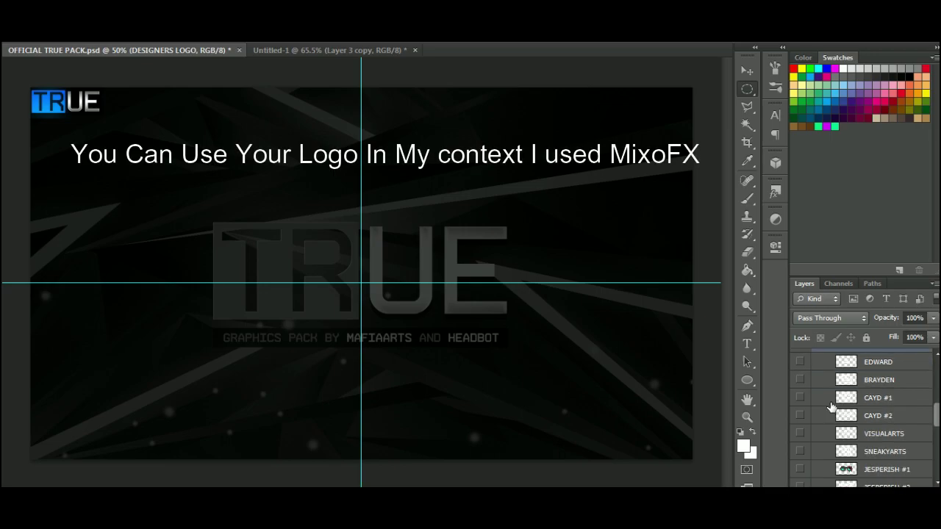
{"action": "left_click", "coordinate": [801, 380]}
{"action": "left_click", "coordinate": [801, 380]}
{"action": "left_click", "coordinate": [800, 398]}
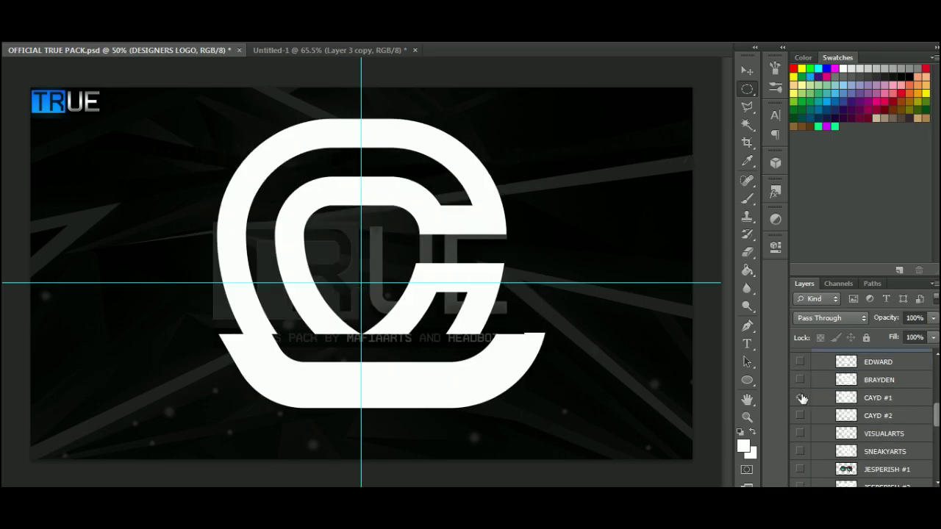
{"action": "scroll", "coordinate": [819, 445], "scroll_direction": "down", "scroll_amount": 5}
{"action": "scroll", "coordinate": [817, 443], "scroll_direction": "up", "scroll_amount": 1}
{"action": "left_click", "coordinate": [800, 433]}
{"action": "left_click", "coordinate": [882, 434]}
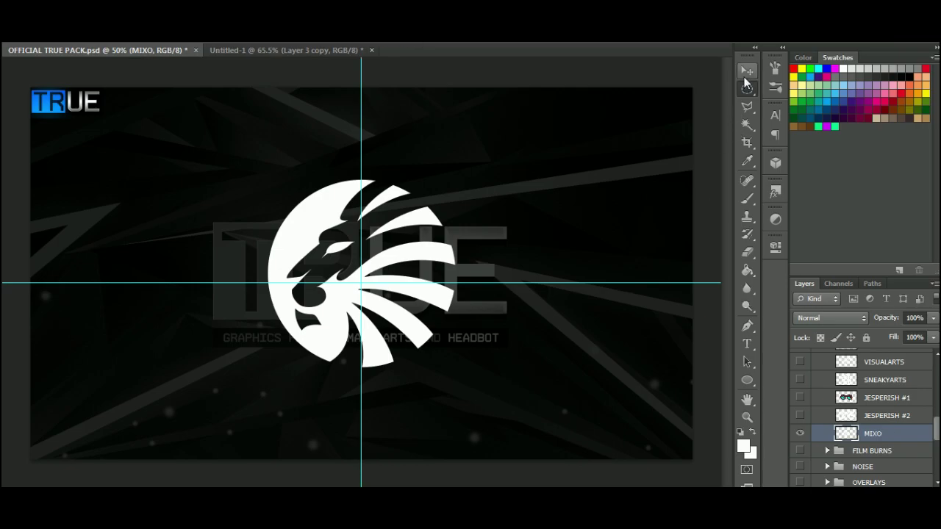
Step: Copy the MIXO logo into the Untitled-1 banner, directly above the blurred thin circle copy
{"action": "left_click", "coordinate": [247, 52]}
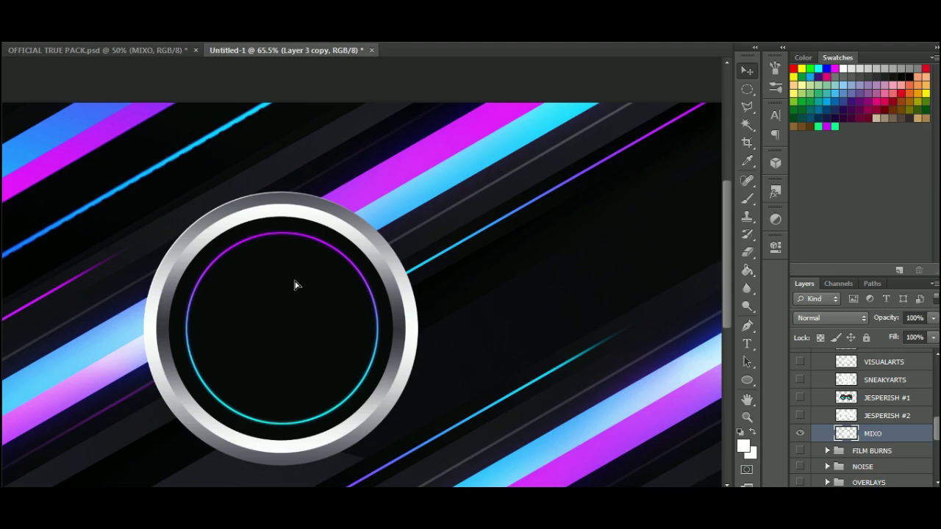
{"action": "left_click_drag", "start_coordinate": [294, 285], "coordinate": [300, 289]}
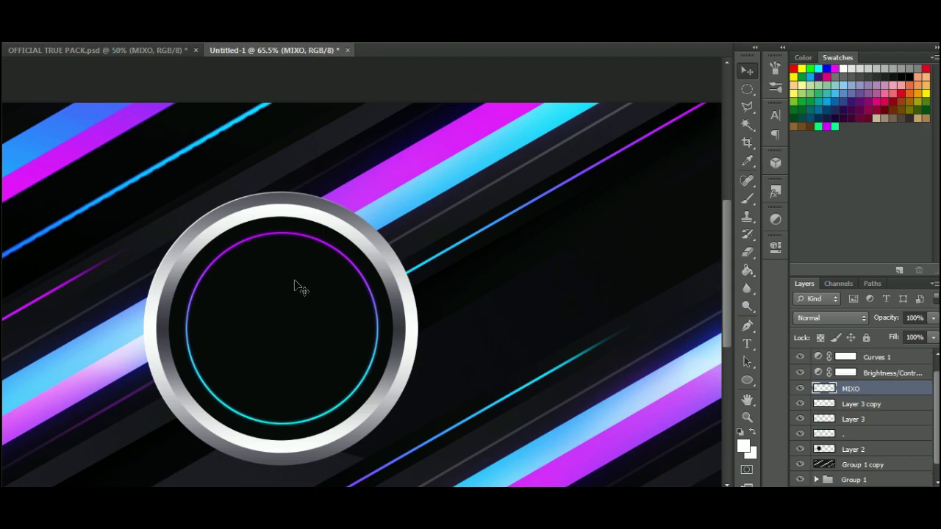
{"action": "scroll", "coordinate": [298, 286], "scroll_direction": "down", "scroll_amount": 1}
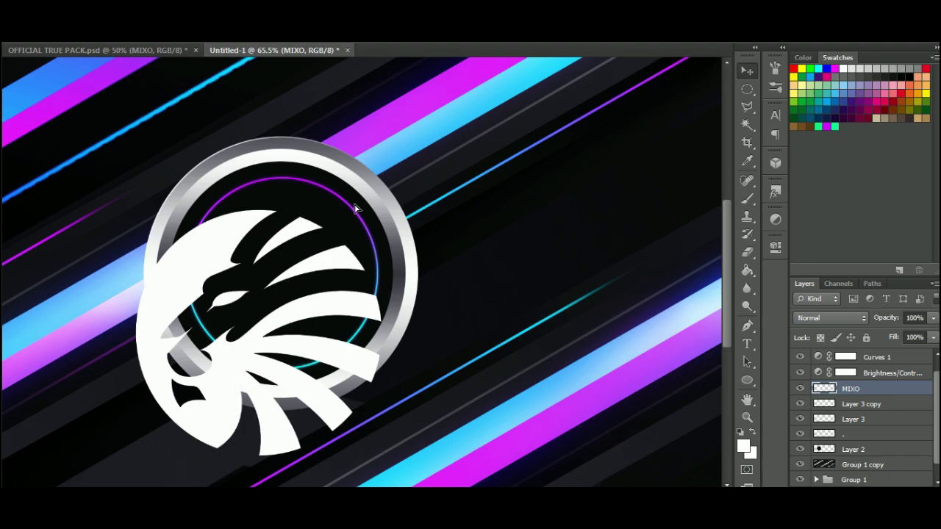
{"action": "left_click", "coordinate": [747, 91]}
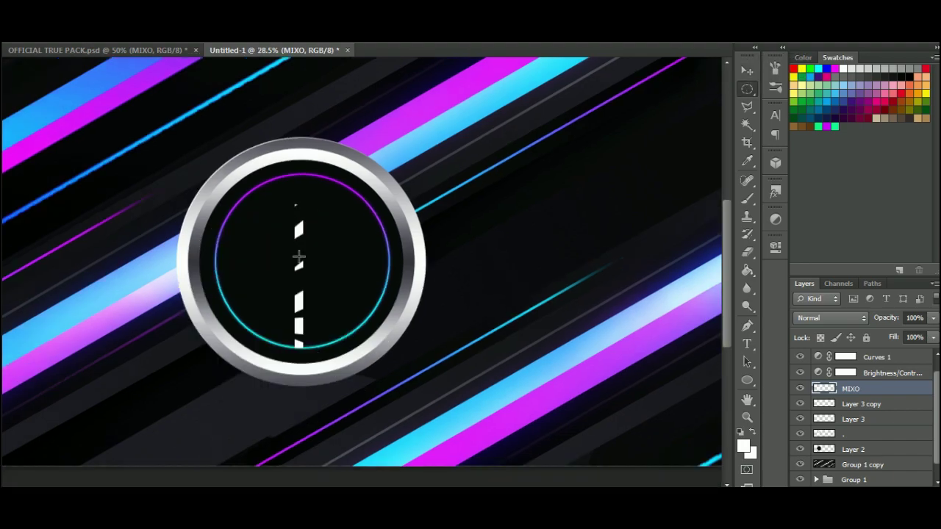
{"action": "scroll", "coordinate": [377, 214], "scroll_direction": "down", "scroll_amount": 4}
{"action": "scroll", "coordinate": [221, 265], "scroll_direction": "up", "scroll_amount": 8}
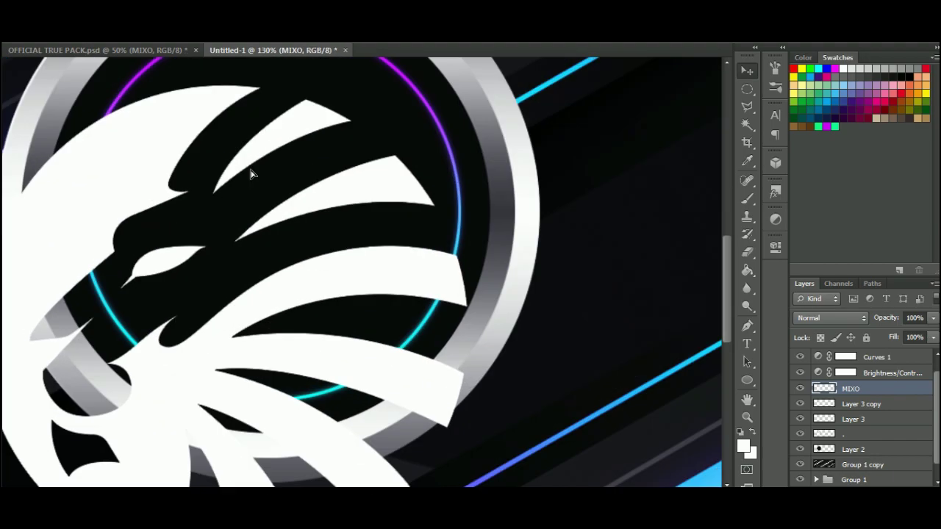
Step: Move the lion logo onto the circular emblem and scale it down to fit inside the thin gradient ring
{"action": "left_click_drag", "start_coordinate": [251, 173], "coordinate": [207, 164]}
{"action": "scroll", "coordinate": [237, 171], "scroll_direction": "down", "scroll_amount": 4}
{"action": "scroll", "coordinate": [234, 170], "scroll_direction": "up", "scroll_amount": 2}
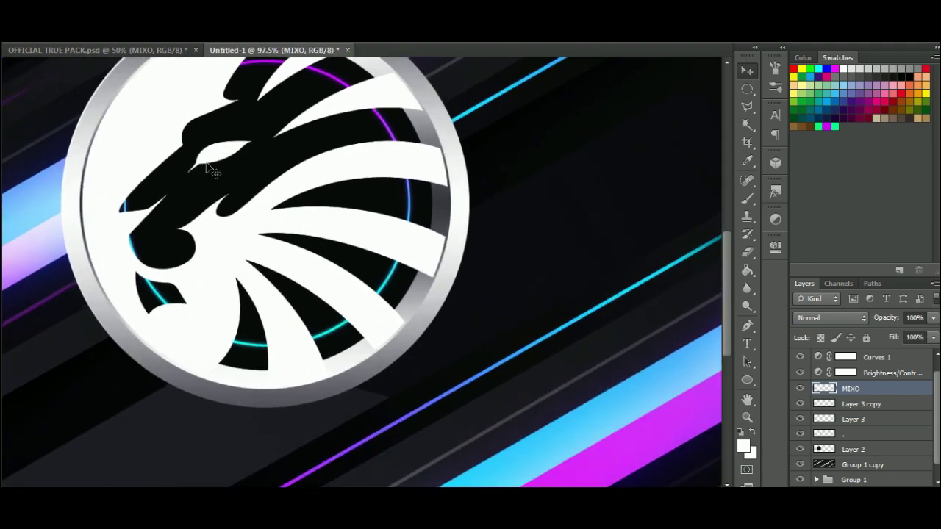
{"action": "scroll", "coordinate": [207, 167], "scroll_direction": "down", "scroll_amount": 1}
{"action": "scroll", "coordinate": [225, 179], "scroll_direction": "up", "scroll_amount": 1}
{"action": "key", "text": "ctrl+t"}
{"action": "left_click_drag", "start_coordinate": [438, 80], "coordinate": [403, 121]}
{"action": "key", "text": "Return"}
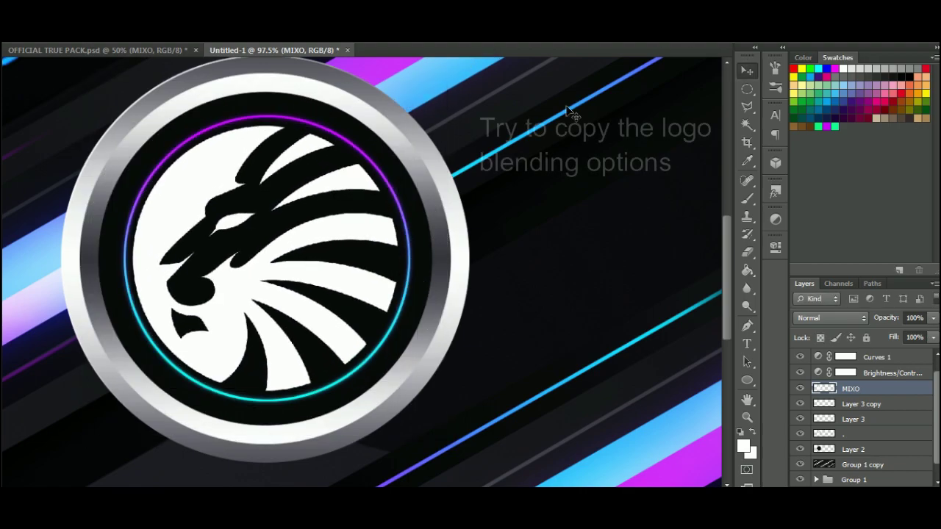
{"action": "scroll", "coordinate": [250, 220], "scroll_direction": "down", "scroll_amount": 3}
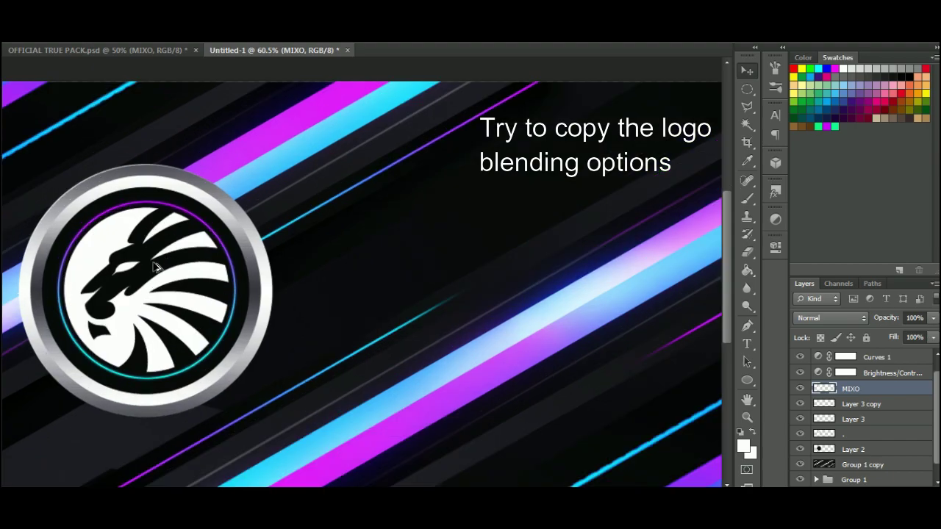
Step: Add a Gradient Overlay to the MIXO layer and choose the white-to-gray preset gradient
{"action": "scroll", "coordinate": [151, 261], "scroll_direction": "up", "scroll_amount": 3}
{"action": "right_click", "coordinate": [893, 387]}
{"action": "left_click", "coordinate": [669, 77]}
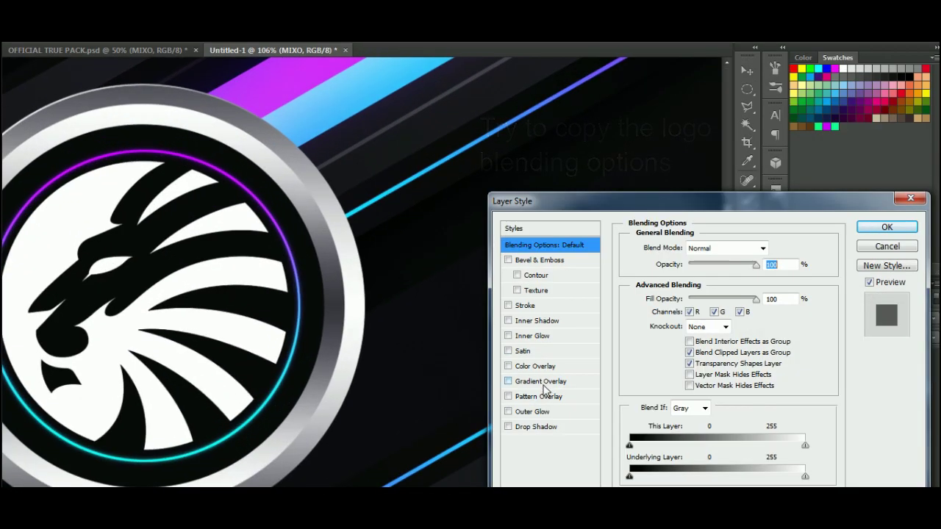
{"action": "left_click", "coordinate": [541, 381]}
{"action": "left_click", "coordinate": [720, 277]}
{"action": "left_click", "coordinate": [639, 156]}
Step: Check the gradient's stop colors, keeping 5b5b5b as the end color, and reverse the overlay with a slightly larger scale
{"action": "double_click", "coordinate": [631, 297]}
{"action": "left_click", "coordinate": [812, 174]}
{"action": "double_click", "coordinate": [896, 297]}
{"action": "left_click", "coordinate": [485, 276]}
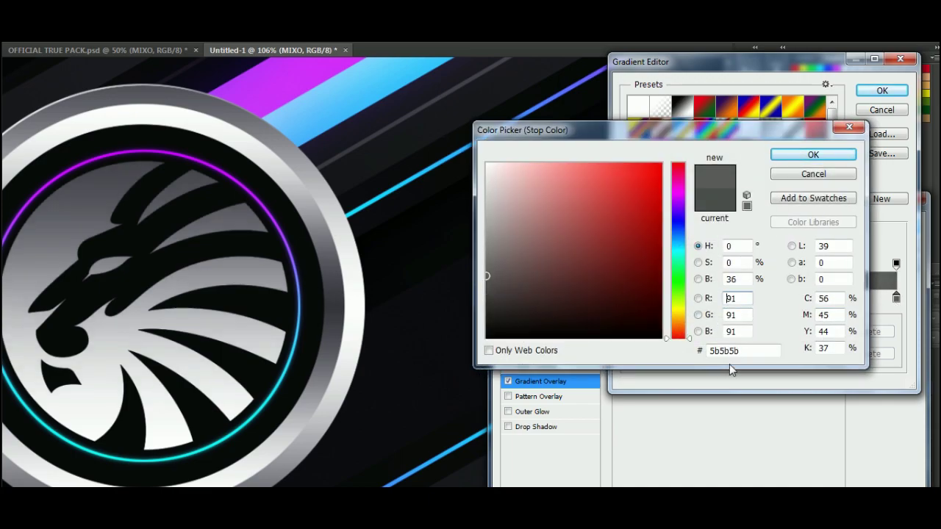
{"action": "left_click", "coordinate": [814, 176]}
{"action": "left_click", "coordinate": [882, 90]}
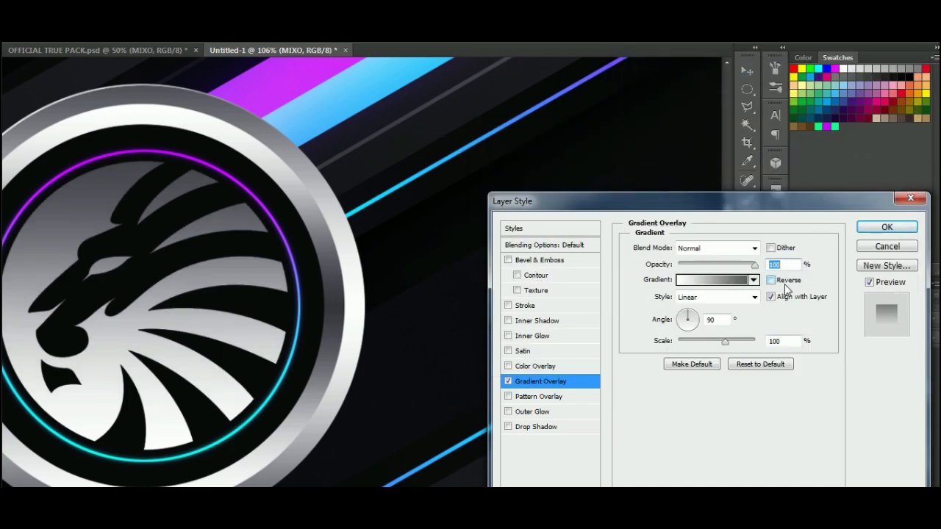
{"action": "left_click", "coordinate": [771, 280]}
{"action": "left_click_drag", "start_coordinate": [728, 341], "coordinate": [738, 345]}
Step: Add an Inner Bevel to the lion logo with 500% depth and 3 px size, and apply the layer style
{"action": "left_click", "coordinate": [580, 264]}
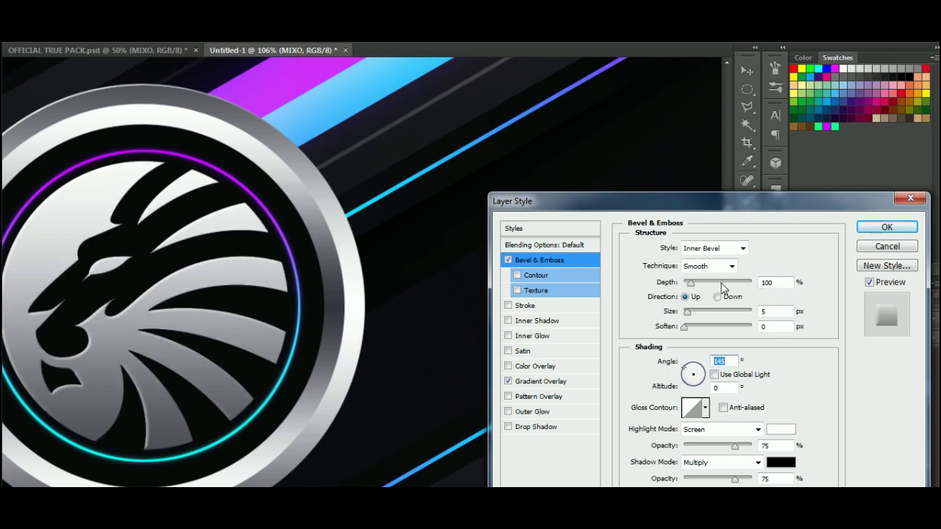
{"action": "type", "text": "500"}
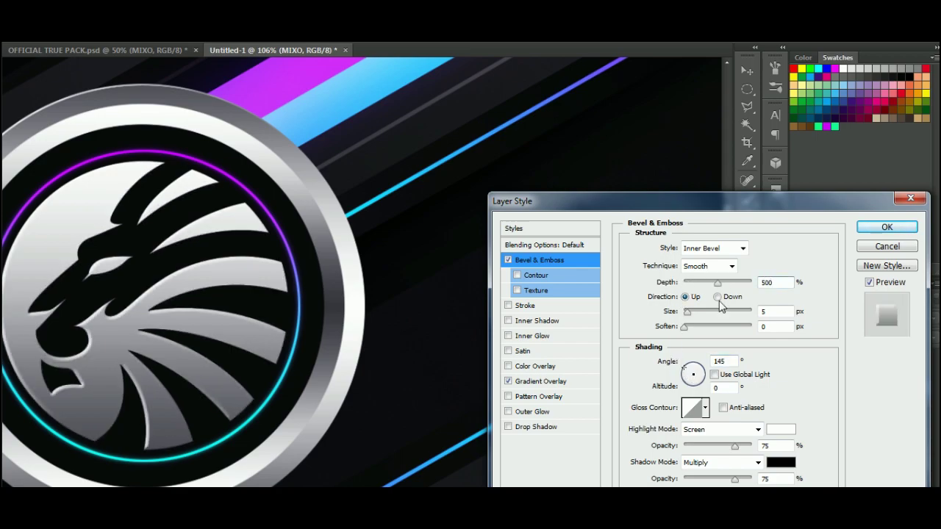
{"action": "type", "text": "3"}
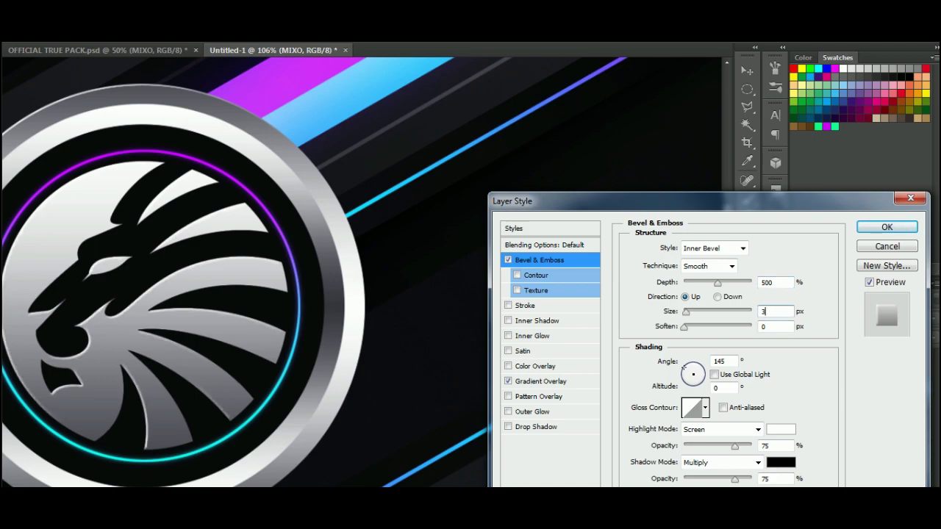
{"action": "left_click", "coordinate": [876, 231]}
{"action": "scroll", "coordinate": [353, 240], "scroll_direction": "down", "scroll_amount": 12}
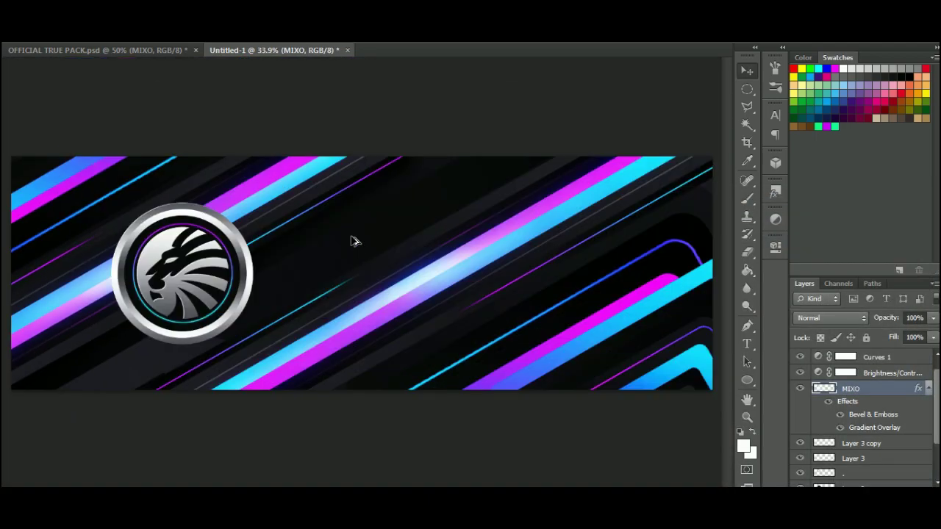
Step: Rasterize the MIXO layer style and add a new layer above it as a clipping mask
{"action": "scroll", "coordinate": [95, 271], "scroll_direction": "up", "scroll_amount": 13}
{"action": "key", "text": "ctrl+shift+alt+n"}
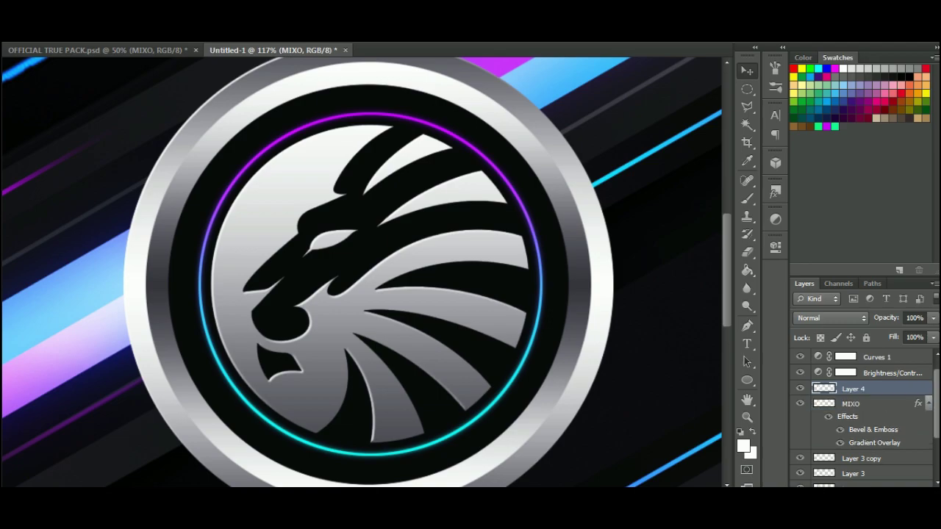
{"action": "right_click", "coordinate": [871, 405]}
{"action": "left_click", "coordinate": [655, 175]}
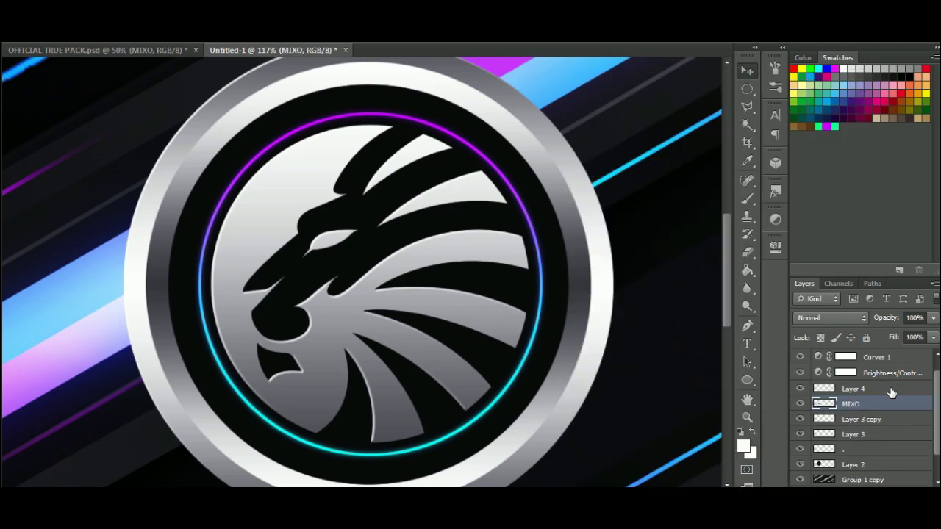
{"action": "right_click", "coordinate": [891, 388]}
{"action": "left_click", "coordinate": [652, 220]}
Step: Fill a four-sided polygonal selection over the lower half of the lion logo with black and deselect it
{"action": "scroll", "coordinate": [342, 254], "scroll_direction": "down", "scroll_amount": 5}
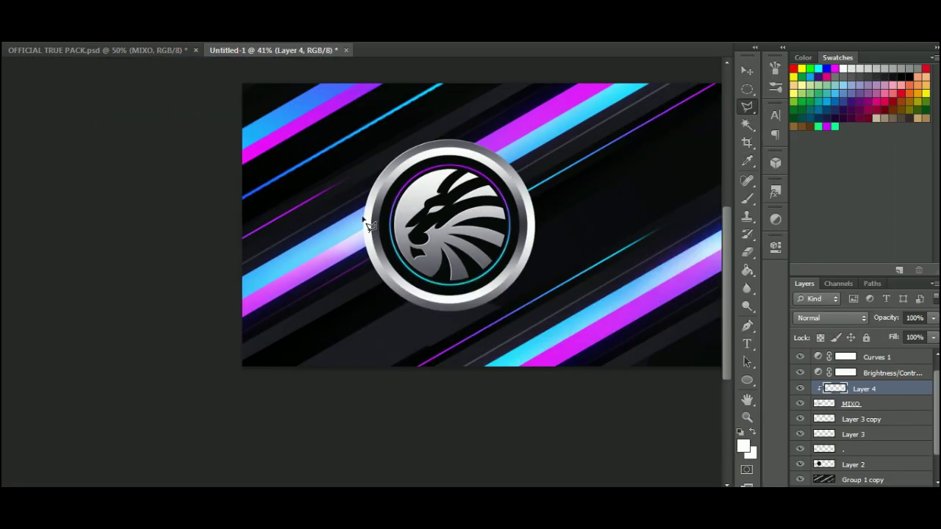
{"action": "left_click", "coordinate": [336, 246]}
{"action": "left_click", "coordinate": [558, 204]}
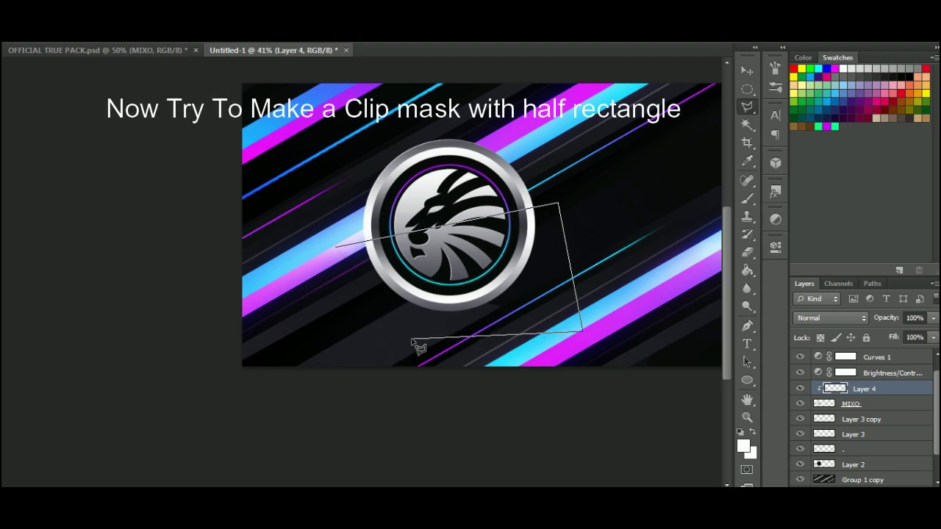
{"action": "left_click", "coordinate": [336, 247]}
{"action": "left_click", "coordinate": [747, 269]}
{"action": "left_click", "coordinate": [741, 433]}
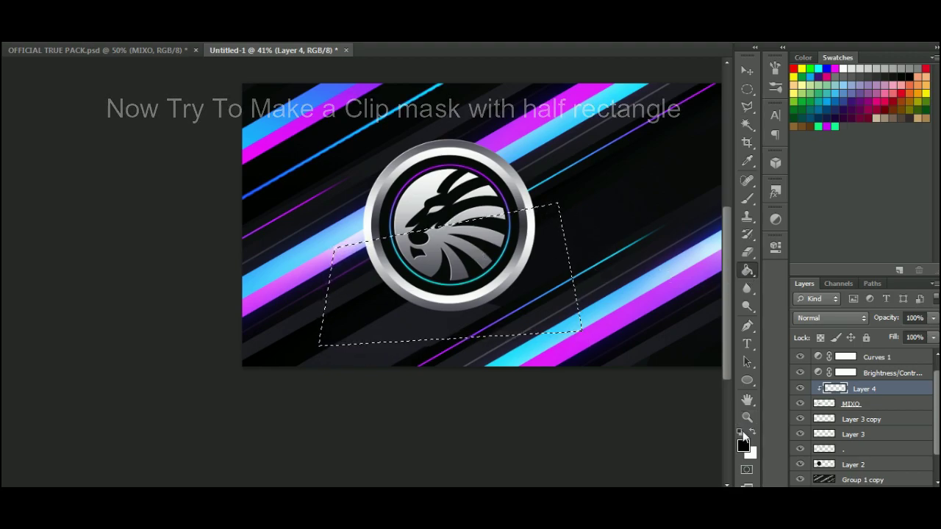
{"action": "left_click", "coordinate": [481, 259]}
{"action": "key", "text": "m"}
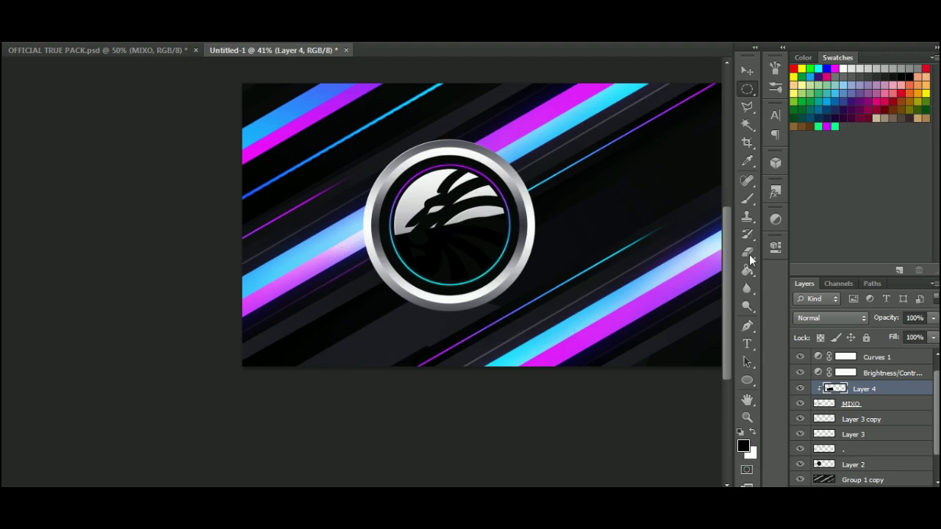
Step: Erase most of the black fill with a large soft eraser, leaving only a faint shaded edge across the lion logo
{"action": "left_click_drag", "start_coordinate": [464, 272], "coordinate": [504, 294]}
{"action": "mouse_move", "coordinate": [533, 254]}
{"action": "left_mouse_down"}
{"action": "mouse_move", "coordinate": [400, 298]}
{"action": "mouse_move", "coordinate": [495, 274]}
{"action": "mouse_move", "coordinate": [411, 285]}
{"action": "mouse_move", "coordinate": [491, 259]}
{"action": "mouse_move", "coordinate": [551, 225]}
{"action": "mouse_move", "coordinate": [545, 200]}
{"action": "mouse_move", "coordinate": [454, 311]}
{"action": "mouse_move", "coordinate": [427, 289]}
{"action": "mouse_move", "coordinate": [400, 291]}
{"action": "left_mouse_up"}
{"action": "left_click_drag", "start_coordinate": [355, 209], "coordinate": [94, 267]}
{"action": "scroll", "coordinate": [96, 267], "scroll_direction": "up", "scroll_amount": 5}
{"action": "left_click_drag", "start_coordinate": [309, 332], "coordinate": [250, 332]}
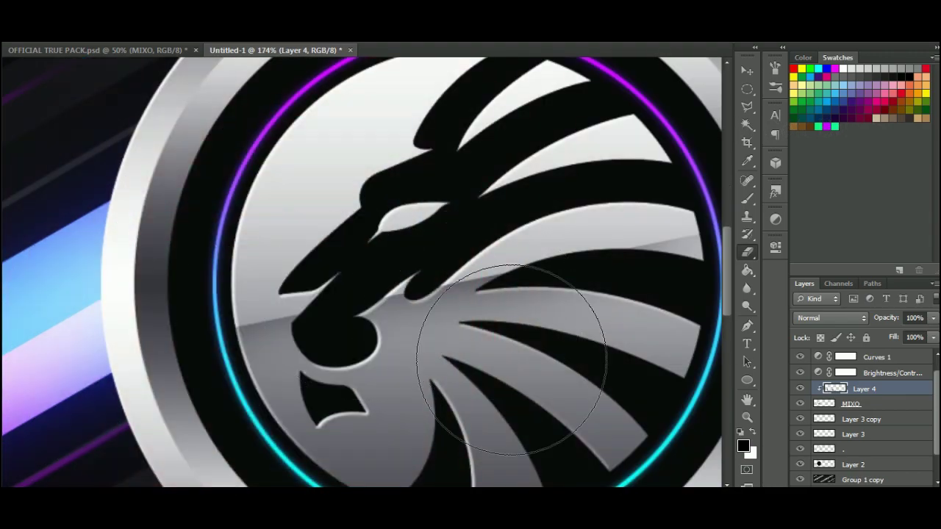
{"action": "scroll", "coordinate": [523, 360], "scroll_direction": "down", "scroll_amount": 3}
{"action": "scroll", "coordinate": [592, 378], "scroll_direction": "down", "scroll_amount": 4}
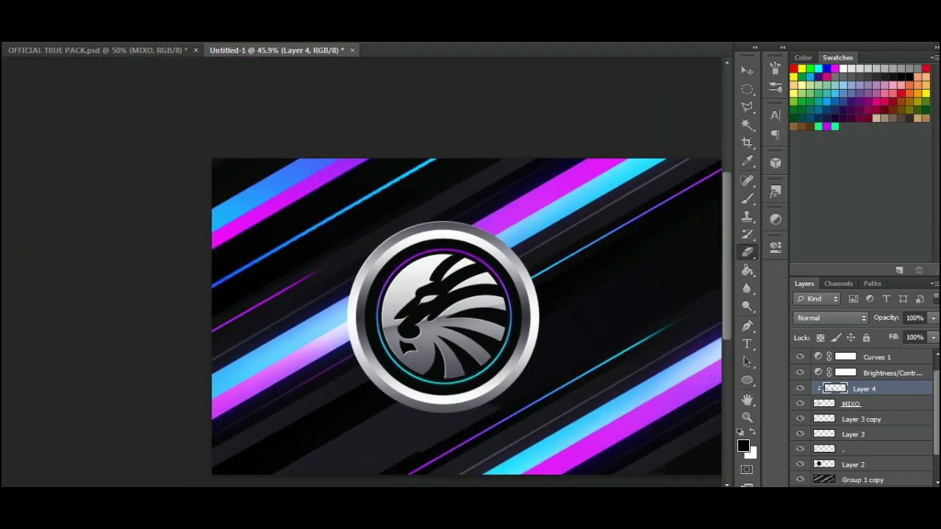
Step: Create a new layer above the clipped shading layer and set the foreground color to gray 5b5b5b
{"action": "key", "text": "ctrl+shift+alt+n"}
{"action": "key", "text": "i"}
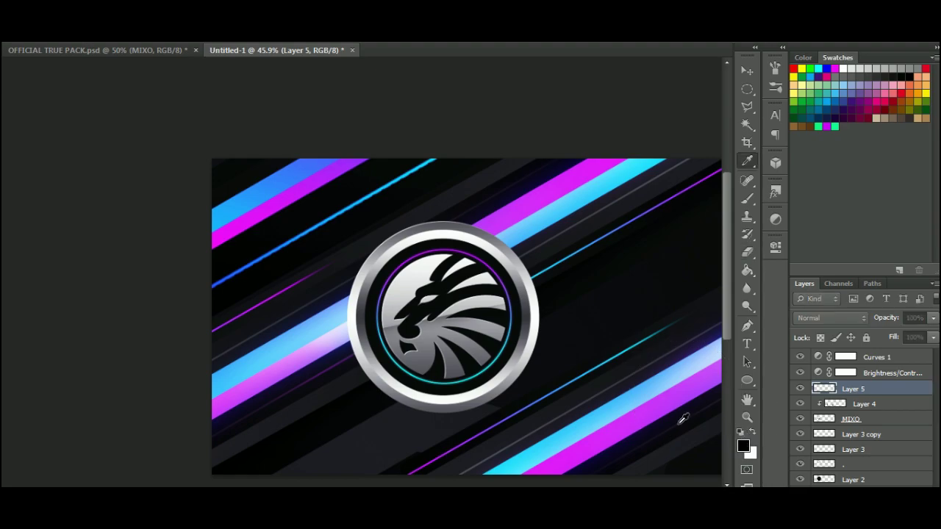
{"action": "left_click", "coordinate": [744, 446]}
{"action": "type", "text": "5b5b5b"}
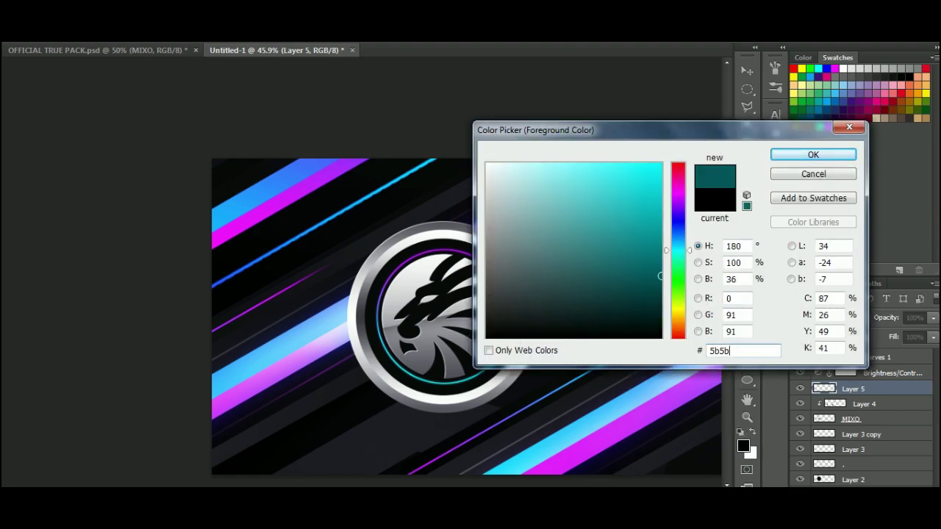
{"action": "left_click", "coordinate": [815, 159]}
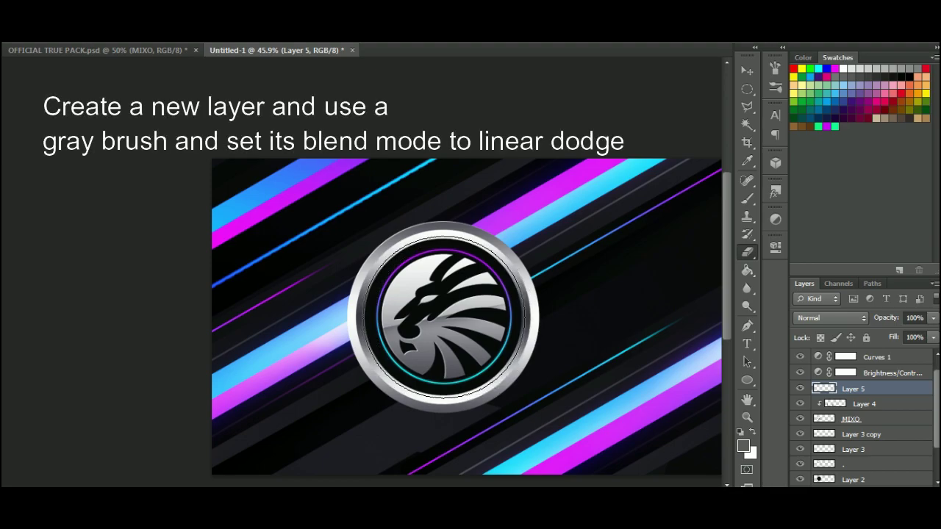
Step: Paint a soft gray brush spot over the emblem's center and set the layer's blend mode to Linear Dodge (Add)
{"action": "left_click", "coordinate": [746, 200]}
{"action": "mouse_move", "coordinate": [434, 319]}
{"action": "left_mouse_down"}
{"action": "mouse_move", "coordinate": [488, 321]}
{"action": "mouse_move", "coordinate": [446, 317]}
{"action": "left_mouse_up"}
{"action": "left_click", "coordinate": [444, 317]}
{"action": "left_click", "coordinate": [831, 317]}
{"action": "left_click", "coordinate": [813, 138]}
{"action": "key", "text": "m"}
Step: Reduce the gray glow layer's opacity to 75%
{"action": "scroll", "coordinate": [412, 251], "scroll_direction": "down", "scroll_amount": 6}
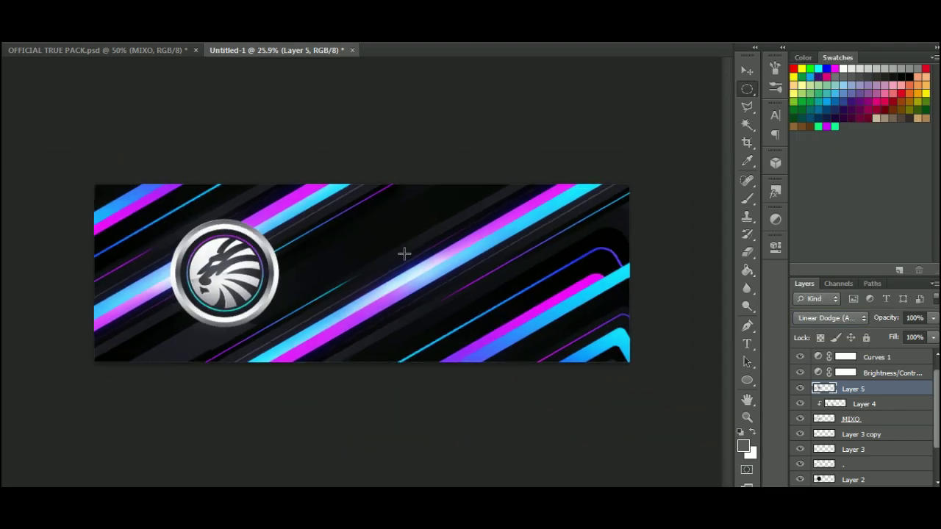
{"action": "scroll", "coordinate": [332, 270], "scroll_direction": "up", "scroll_amount": 2}
{"action": "left_click", "coordinate": [933, 319]}
{"action": "left_click_drag", "start_coordinate": [925, 337], "coordinate": [917, 338]}
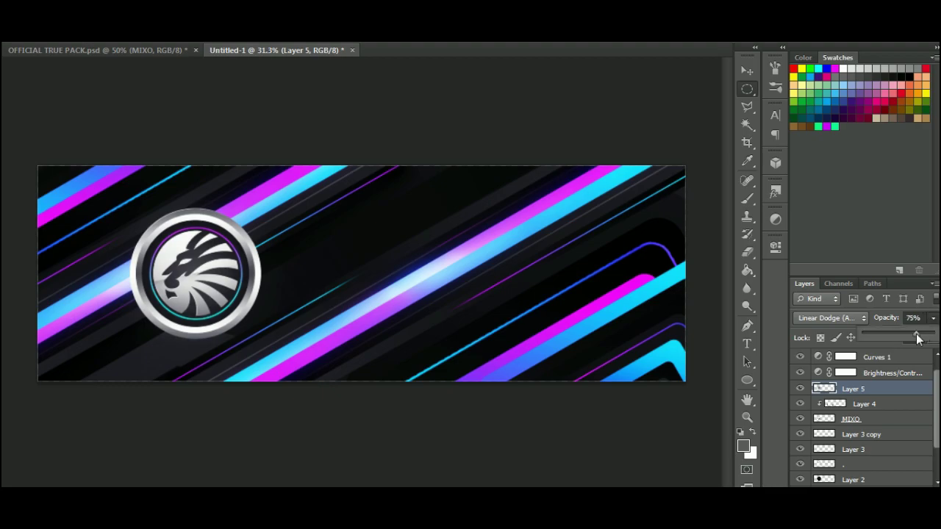
{"action": "scroll", "coordinate": [266, 283], "scroll_direction": "down", "scroll_amount": 5}
{"action": "scroll", "coordinate": [268, 294], "scroll_direction": "up", "scroll_amount": 9}
{"action": "left_click_drag", "start_coordinate": [279, 395], "coordinate": [407, 468]}
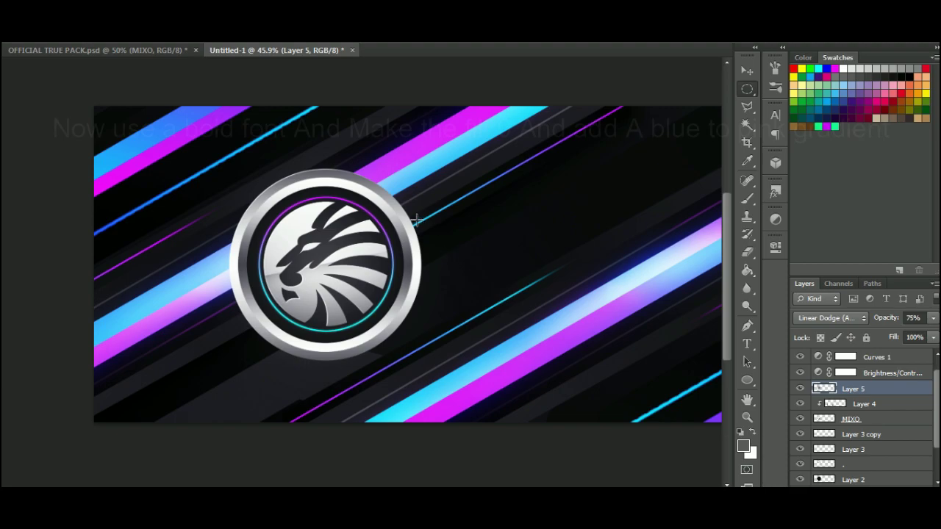
{"action": "scroll", "coordinate": [416, 219], "scroll_direction": "down", "scroll_amount": 3}
{"action": "scroll", "coordinate": [418, 225], "scroll_direction": "up", "scroll_amount": 2}
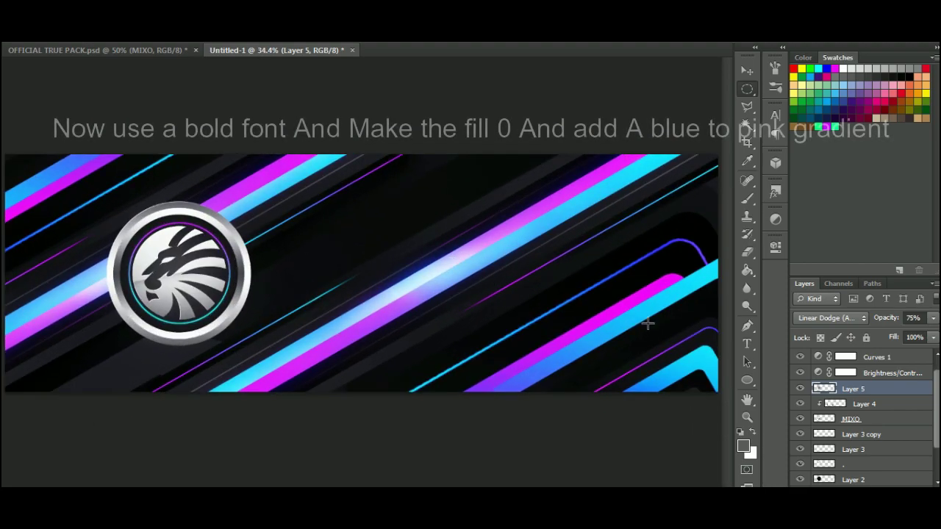
Step: Add the text MIXO in a bold font to the banner beside the emblem and set its color to white
{"action": "left_click", "coordinate": [747, 343]}
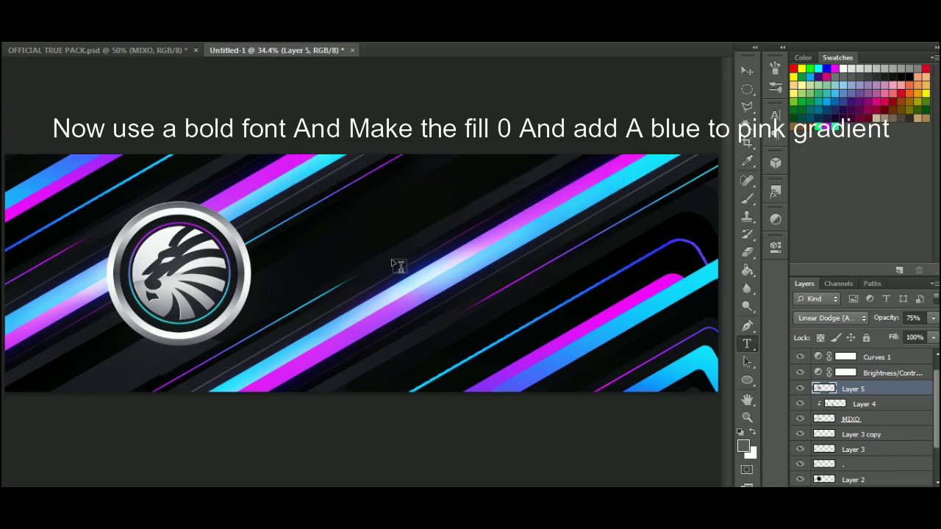
{"action": "left_click", "coordinate": [330, 275]}
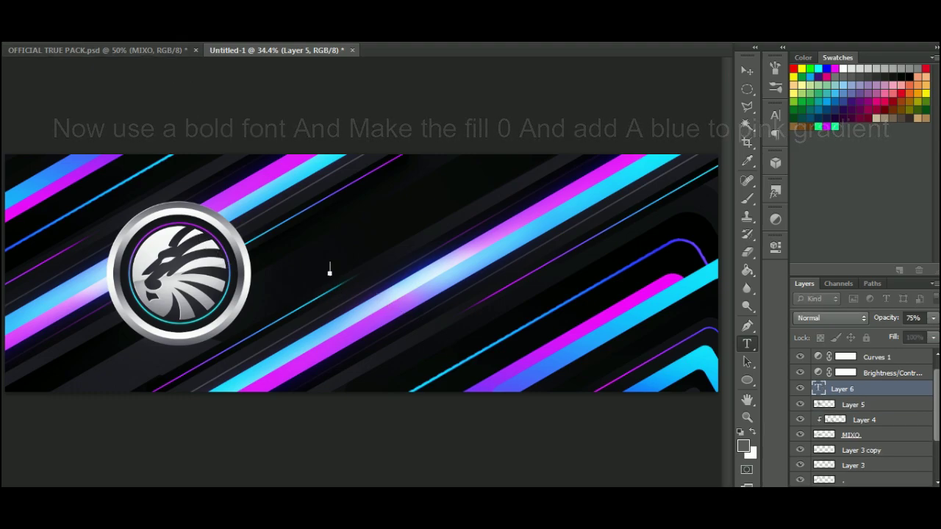
{"action": "left_click", "coordinate": [211, 42]}
{"action": "left_click", "coordinate": [222, 202]}
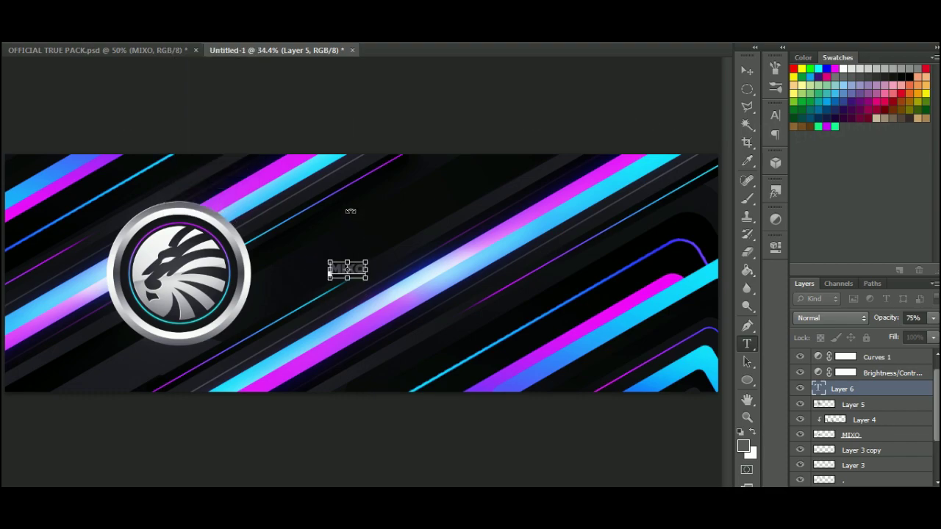
{"action": "left_click", "coordinate": [437, 42]}
{"action": "left_click_drag", "start_coordinate": [512, 180], "coordinate": [485, 159]}
{"action": "left_click", "coordinate": [810, 157]}
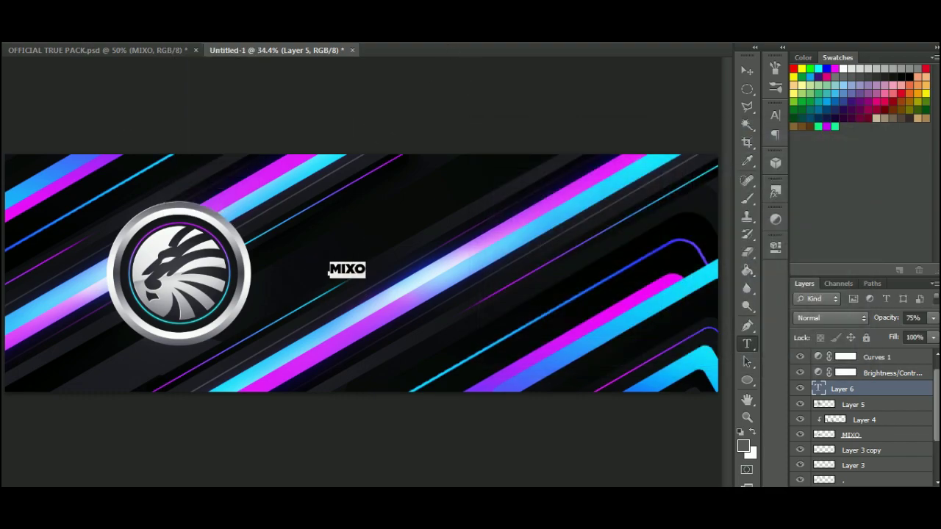
Step: Enlarge the MIXO text to over a third of the banner's width and position it just beside the emblem at mid-height
{"action": "mouse_move", "coordinate": [235, 42]}
{"action": "left_mouse_down"}
{"action": "mouse_move", "coordinate": [274, 41]}
{"action": "mouse_move", "coordinate": [251, 39]}
{"action": "left_mouse_up"}
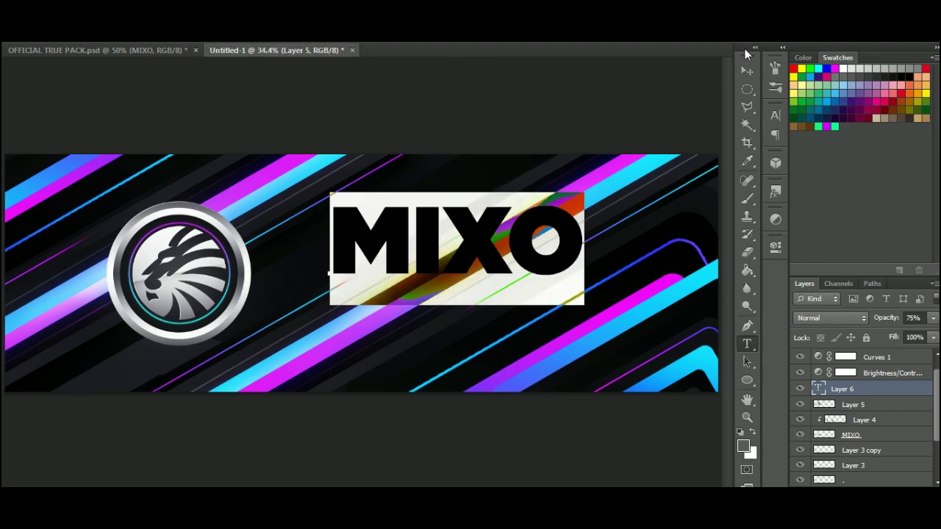
{"action": "left_click", "coordinate": [747, 70]}
{"action": "left_click_drag", "start_coordinate": [493, 245], "coordinate": [437, 273]}
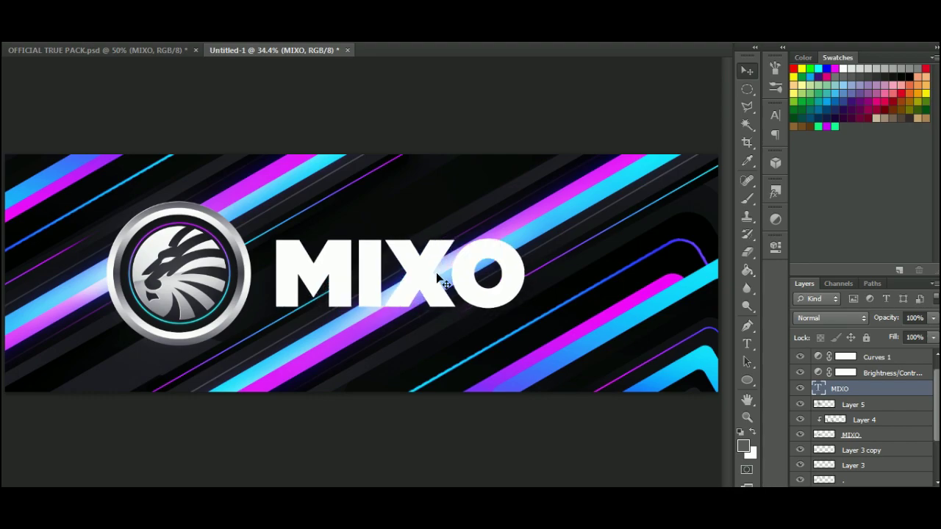
Step: Rotate the MIXO text counterclockwise to run parallel with the diagonal stripes and move it over the emblem's lower part
{"action": "key", "text": "ctrl+t"}
{"action": "left_click_drag", "start_coordinate": [564, 323], "coordinate": [590, 211]}
{"action": "left_click_drag", "start_coordinate": [442, 257], "coordinate": [163, 344]}
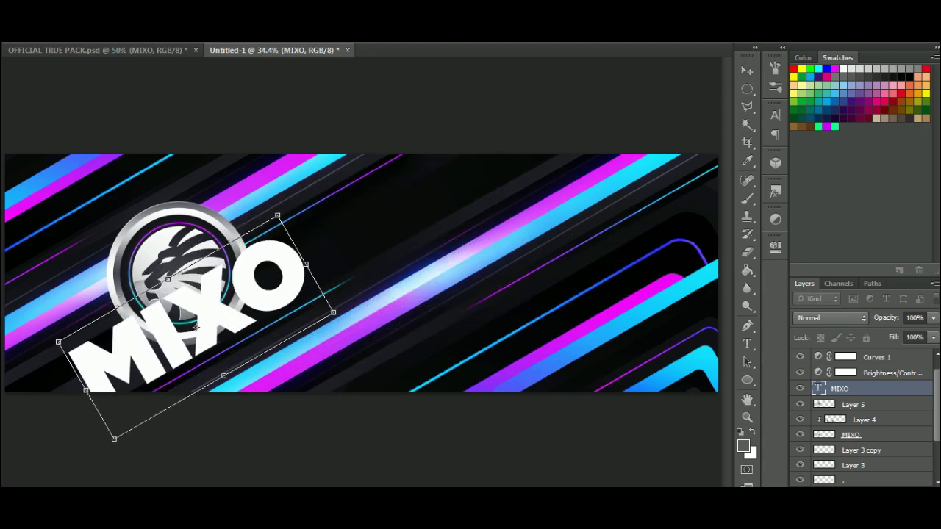
{"action": "key", "text": "Return"}
Step: Place the MIXO text layer directly beneath Layer 2 and move the text into the dark band to the right of the emblem
{"action": "left_click_drag", "start_coordinate": [905, 389], "coordinate": [903, 442]}
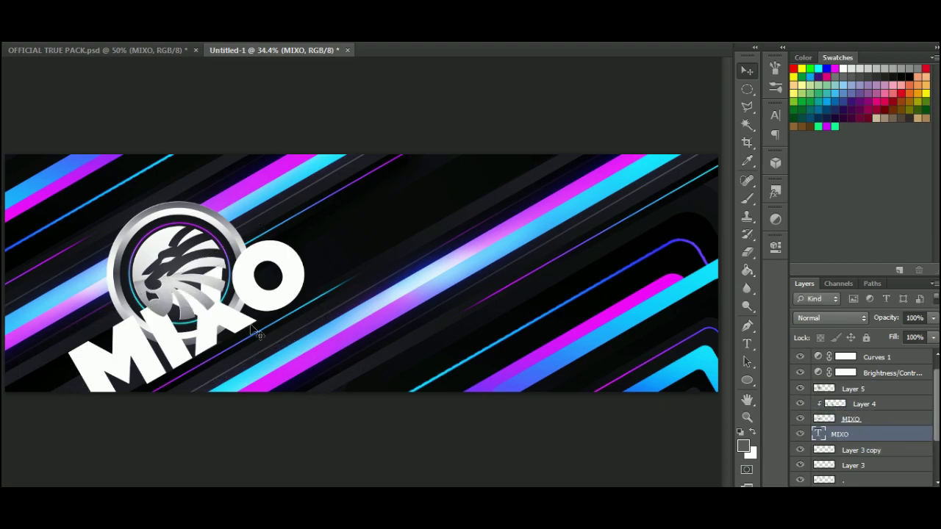
{"action": "left_click_drag", "start_coordinate": [836, 430], "coordinate": [862, 476]}
{"action": "scroll", "coordinate": [877, 435], "scroll_direction": "down", "scroll_amount": 4}
{"action": "left_click_drag", "start_coordinate": [871, 404], "coordinate": [878, 433]}
{"action": "left_click_drag", "start_coordinate": [130, 338], "coordinate": [371, 235]}
Step: Add a 3 px outside stroke to the MIXO text and set its fill opacity to 0%
{"action": "right_click", "coordinate": [817, 434]}
{"action": "left_click", "coordinate": [608, 77]}
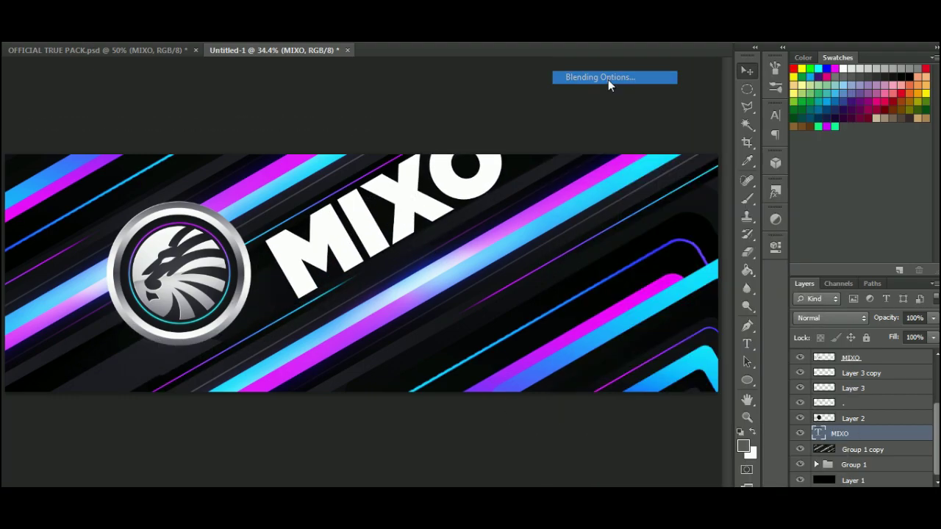
{"action": "left_click", "coordinate": [525, 305]}
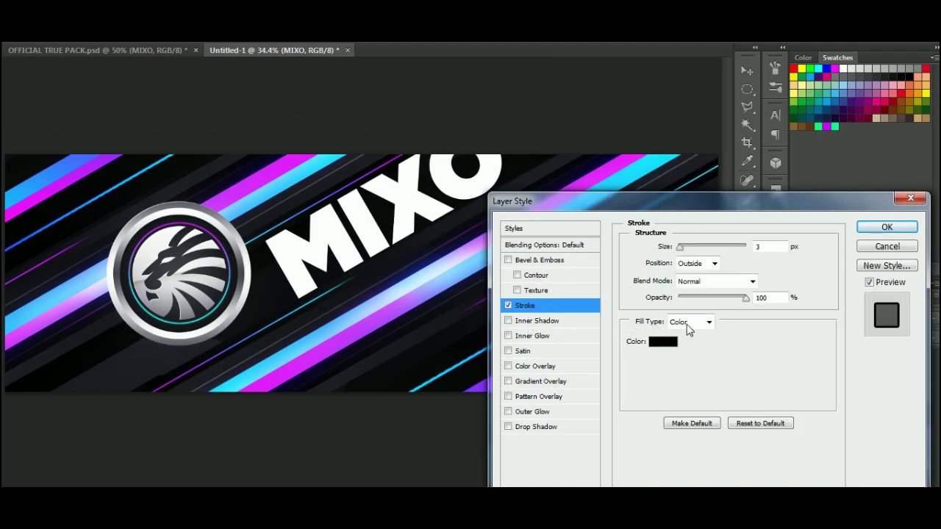
{"action": "left_click", "coordinate": [540, 245]}
{"action": "left_click_drag", "start_coordinate": [745, 299], "coordinate": [610, 309]}
{"action": "left_click", "coordinate": [540, 306]}
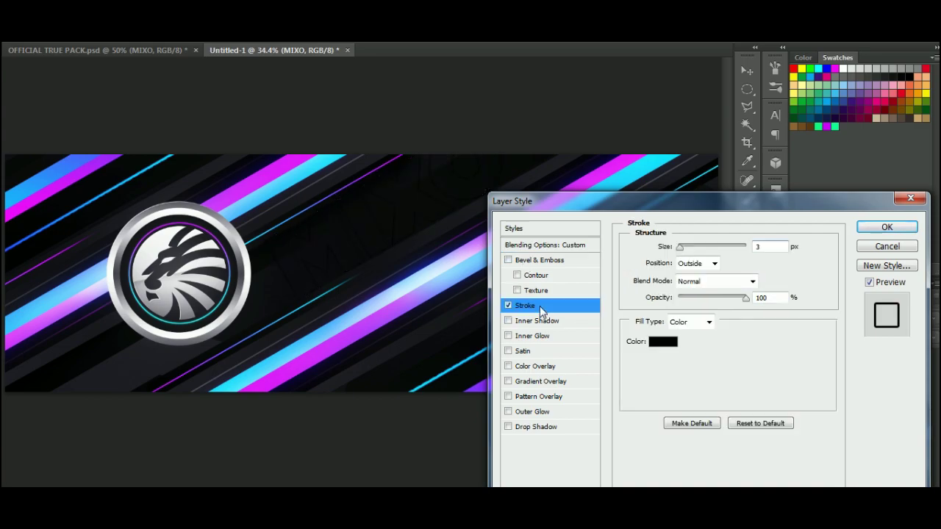
{"action": "left_click", "coordinate": [571, 245]}
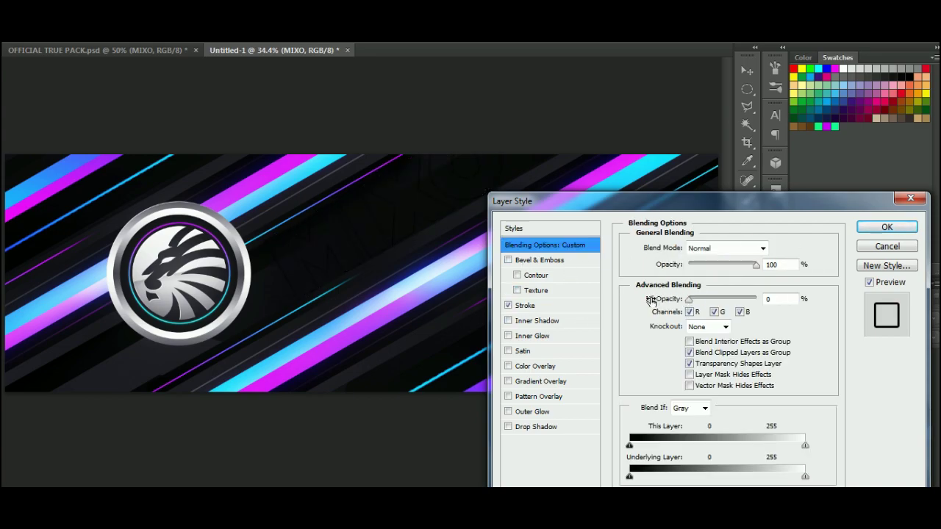
Step: Change the stroke's fill type to a gradient and set its starting color stop to purple a800ff
{"action": "left_click", "coordinate": [558, 307]}
{"action": "left_click", "coordinate": [684, 328]}
{"action": "left_click", "coordinate": [683, 344]}
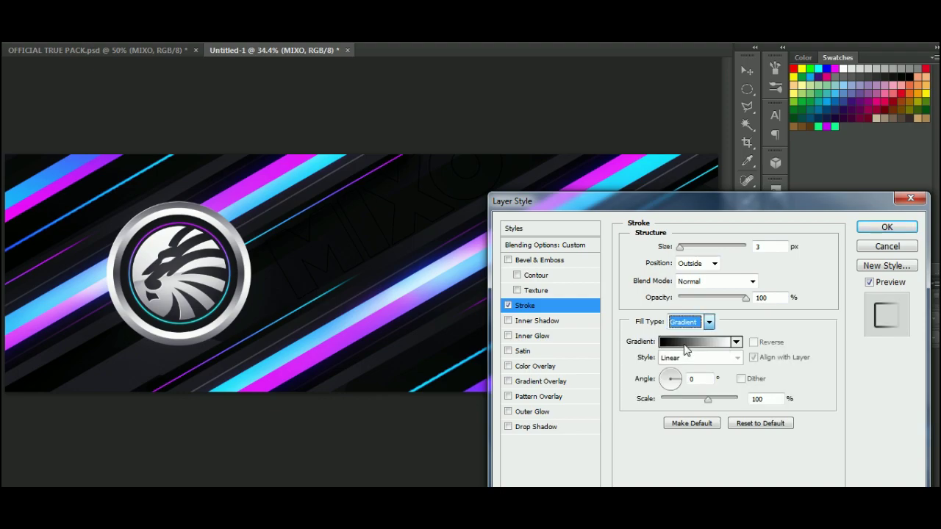
{"action": "left_click", "coordinate": [679, 340]}
{"action": "double_click", "coordinate": [632, 299]}
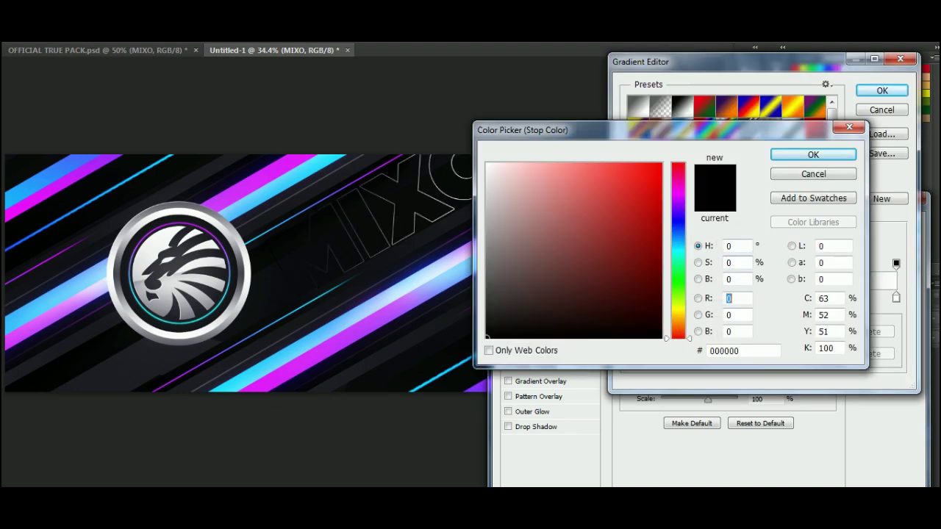
{"action": "left_click_drag", "start_coordinate": [665, 171], "coordinate": [660, 162]}
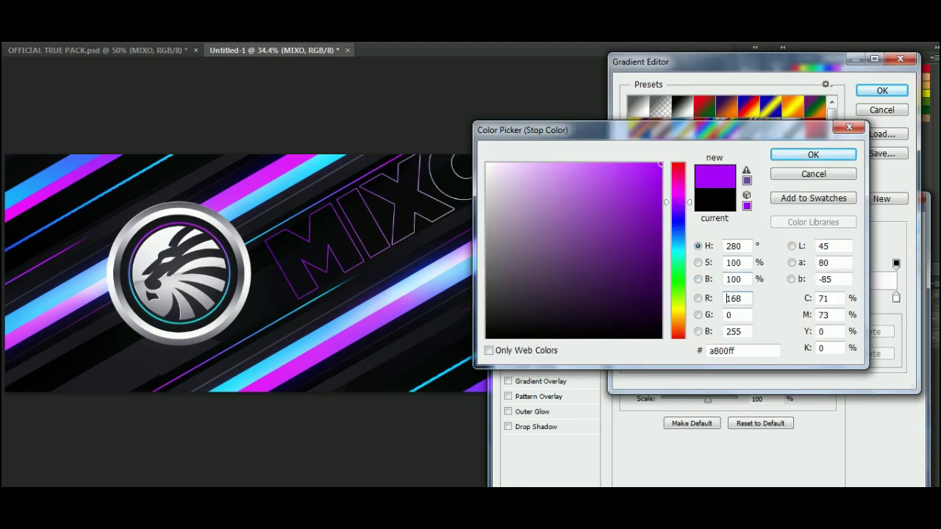
{"action": "left_click", "coordinate": [813, 155]}
Step: Set the stroke gradient's ending color stop to bright cyan with hue 182 and apply the layer style
{"action": "double_click", "coordinate": [896, 297]}
{"action": "left_click", "coordinate": [683, 249]}
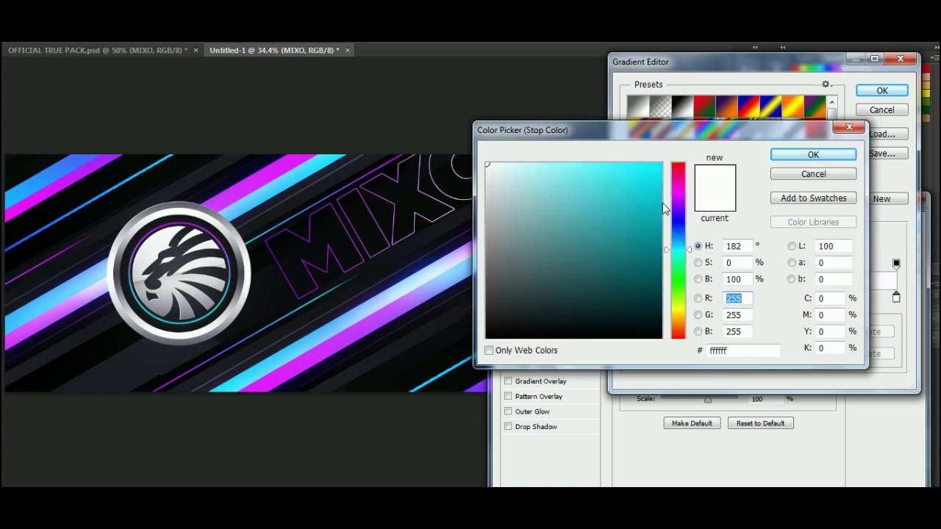
{"action": "left_click_drag", "start_coordinate": [663, 168], "coordinate": [659, 169]}
{"action": "left_click", "coordinate": [824, 158]}
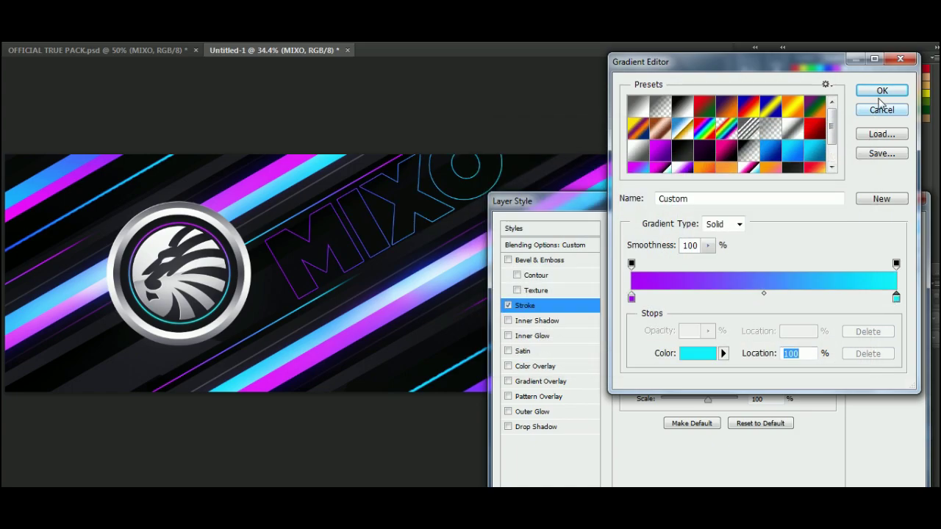
{"action": "left_click", "coordinate": [882, 90]}
{"action": "left_click", "coordinate": [893, 225]}
Step: Duplicate the outlined MIXO text along the diagonal so the copy sits behind the emblem toward the banner's lower-left corner
{"action": "scroll", "coordinate": [397, 177], "scroll_direction": "up", "scroll_amount": 3}
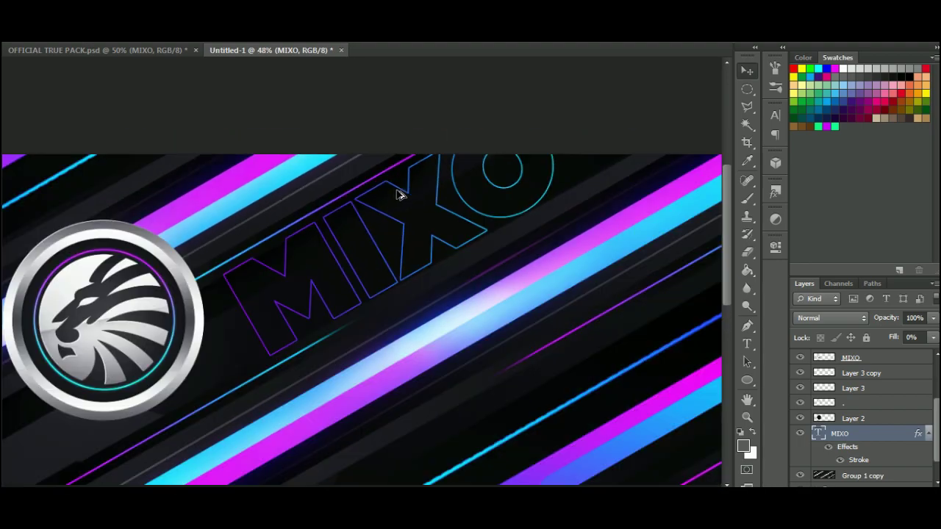
{"action": "scroll", "coordinate": [414, 169], "scroll_direction": "down", "scroll_amount": 4}
{"action": "scroll", "coordinate": [423, 180], "scroll_direction": "up", "scroll_amount": 2}
{"action": "left_click_drag", "start_coordinate": [441, 209], "coordinate": [178, 354]}
{"action": "scroll", "coordinate": [357, 434], "scroll_direction": "left", "scroll_amount": 2}
{"action": "mouse_move", "coordinate": [274, 352]}
{"action": "left_mouse_down"}
{"action": "mouse_move", "coordinate": [283, 344]}
{"action": "mouse_move", "coordinate": [273, 353]}
{"action": "left_mouse_up"}
Step: Merge the two outlined MIXO text layers into a single layer
{"action": "scroll", "coordinate": [272, 353], "scroll_direction": "down", "scroll_amount": 3}
{"action": "scroll", "coordinate": [273, 353], "scroll_direction": "up", "scroll_amount": 3}
{"action": "scroll", "coordinate": [846, 441], "scroll_direction": "down", "scroll_amount": 2}
{"action": "left_click", "coordinate": [891, 430], "text": "shift"}
{"action": "key", "text": "ctrl+e"}
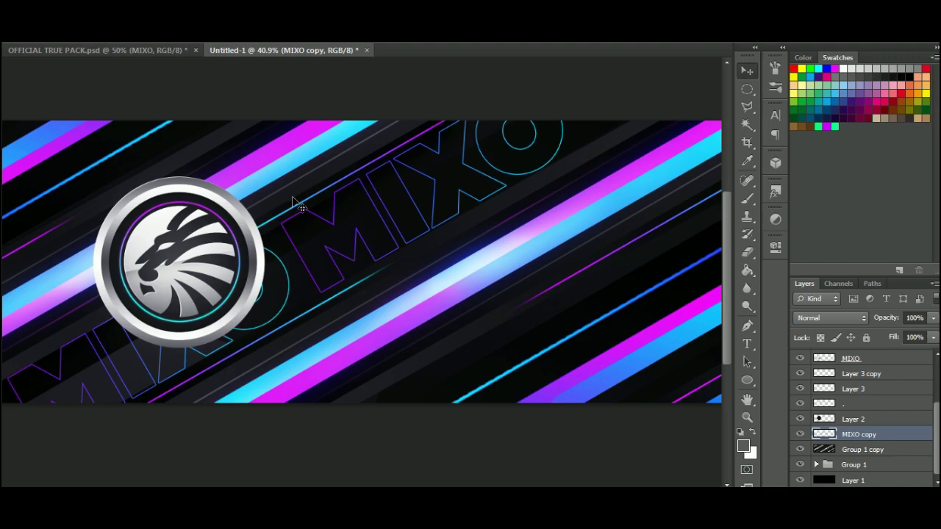
Step: Duplicate the merged MIXO outline layer and apply a Gaussian Blur to the copy
{"action": "key", "text": "ctrl+j"}
{"action": "left_click", "coordinate": [221, 37]}
{"action": "mouse_move", "coordinate": [227, 90]}
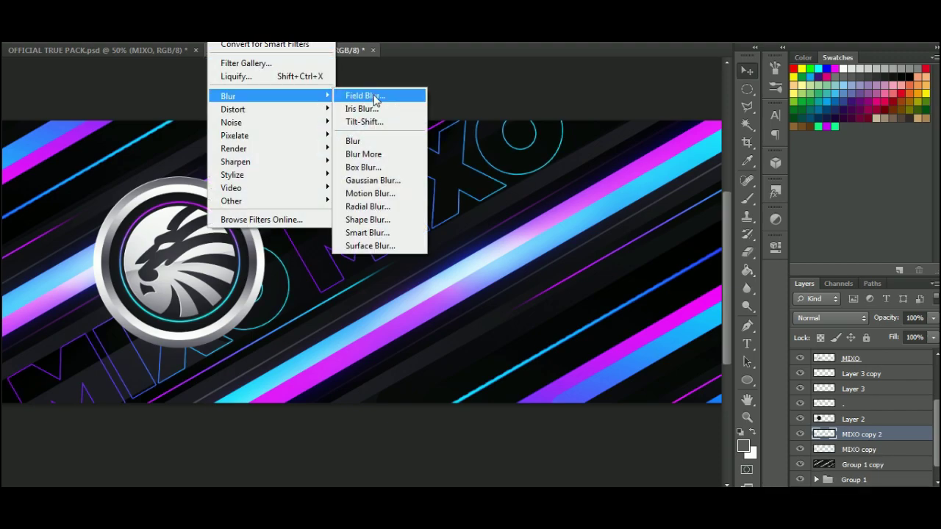
{"action": "left_click", "coordinate": [379, 182]}
{"action": "left_click", "coordinate": [762, 195]}
Step: Set the blurred MIXO copy's blend mode to Linear Dodge (Add)
{"action": "left_click", "coordinate": [833, 318]}
{"action": "left_click", "coordinate": [798, 137]}
{"action": "left_click", "coordinate": [747, 89]}
{"action": "scroll", "coordinate": [444, 165], "scroll_direction": "down", "scroll_amount": 11}
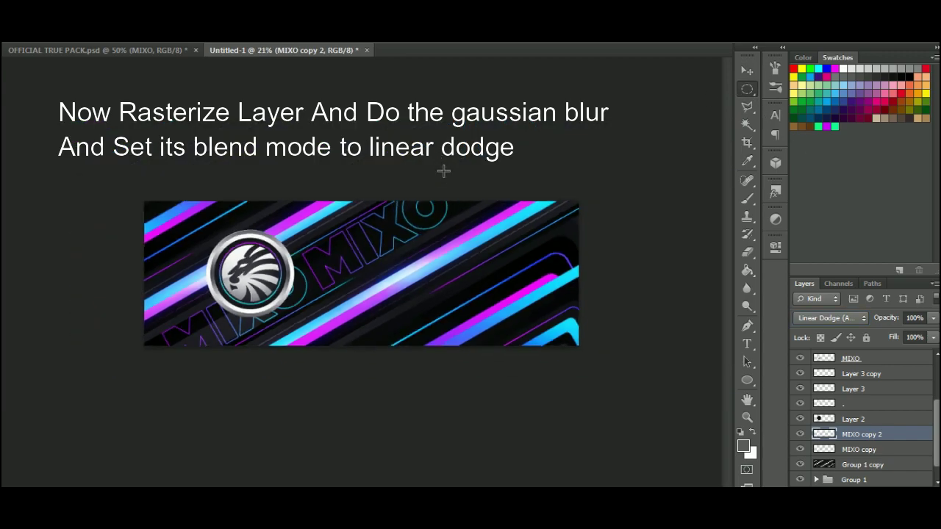
{"action": "scroll", "coordinate": [277, 300], "scroll_direction": "up", "scroll_amount": 8}
{"action": "scroll", "coordinate": [277, 300], "scroll_direction": "up", "scroll_amount": 1}
{"action": "scroll", "coordinate": [905, 418], "scroll_direction": "down", "scroll_amount": 1}
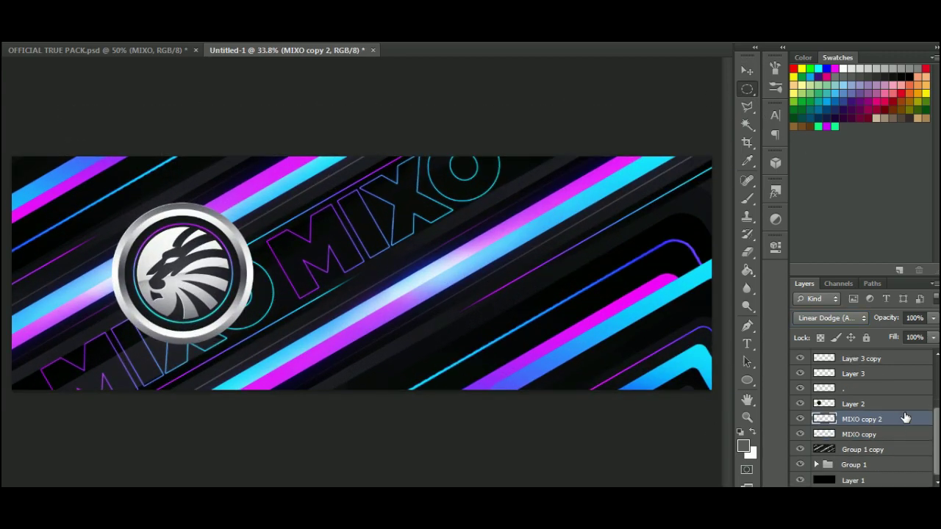
Step: Group the emblem layers from Layer 2 up to Layer 5 and name the group LOGO
{"action": "left_click", "coordinate": [898, 405]}
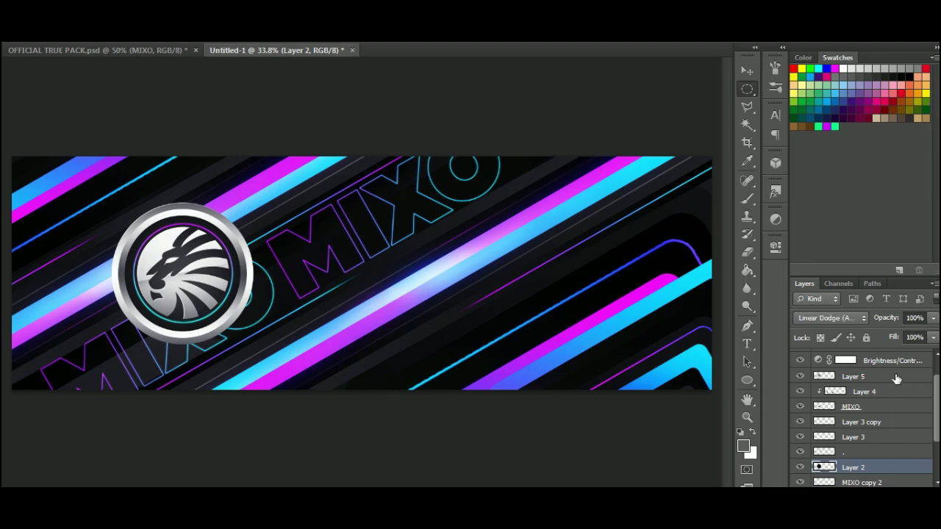
{"action": "left_click", "coordinate": [898, 391], "text": "shift"}
{"action": "key", "text": "ctrl+g"}
{"action": "double_click", "coordinate": [853, 403]}
{"action": "type", "text": "LOGO"}
{"action": "key", "text": "Return"}
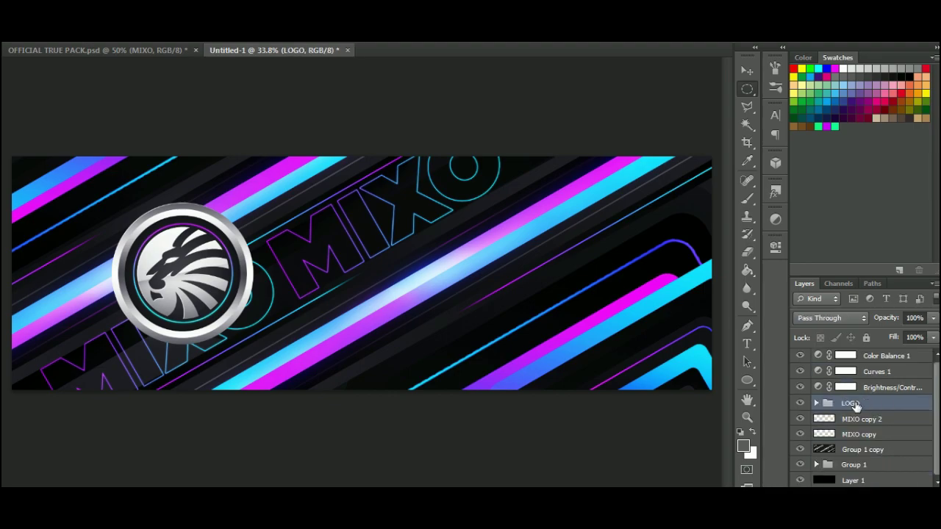
Step: Move the LOGO group slightly to the right on the banner
{"action": "left_click", "coordinate": [747, 70]}
{"action": "left_click_drag", "start_coordinate": [182, 279], "coordinate": [204, 278]}
{"action": "scroll", "coordinate": [205, 276], "scroll_direction": "down", "scroll_amount": 1}
{"action": "scroll", "coordinate": [204, 276], "scroll_direction": "up", "scroll_amount": 1}
{"action": "key", "text": "ctrl+a"}
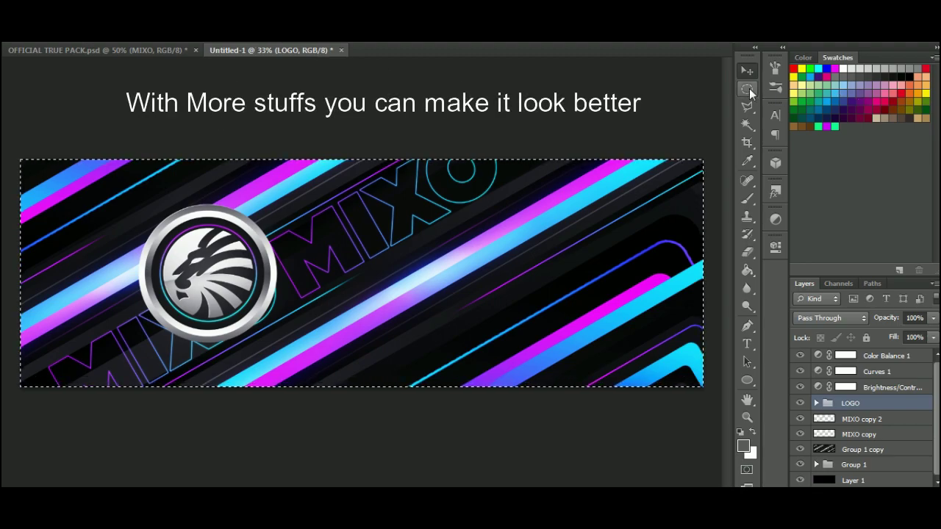
{"action": "left_click", "coordinate": [749, 90]}
{"action": "left_click", "coordinate": [416, 149]}
{"action": "scroll", "coordinate": [416, 149], "scroll_direction": "down", "scroll_amount": 2}
{"action": "scroll", "coordinate": [230, 278], "scroll_direction": "up", "scroll_amount": 4}
{"action": "scroll", "coordinate": [646, 114], "scroll_direction": "down", "scroll_amount": 4}
Step: Nudge the emblem slightly further right to fine-tune its placement over the outlined text
{"action": "key", "text": "v"}
{"action": "left_click_drag", "start_coordinate": [234, 266], "coordinate": [243, 266]}
{"action": "mouse_move", "coordinate": [242, 266]}
{"action": "left_mouse_down"}
{"action": "mouse_move", "coordinate": [254, 266]}
{"action": "mouse_move", "coordinate": [239, 268]}
{"action": "left_mouse_up"}
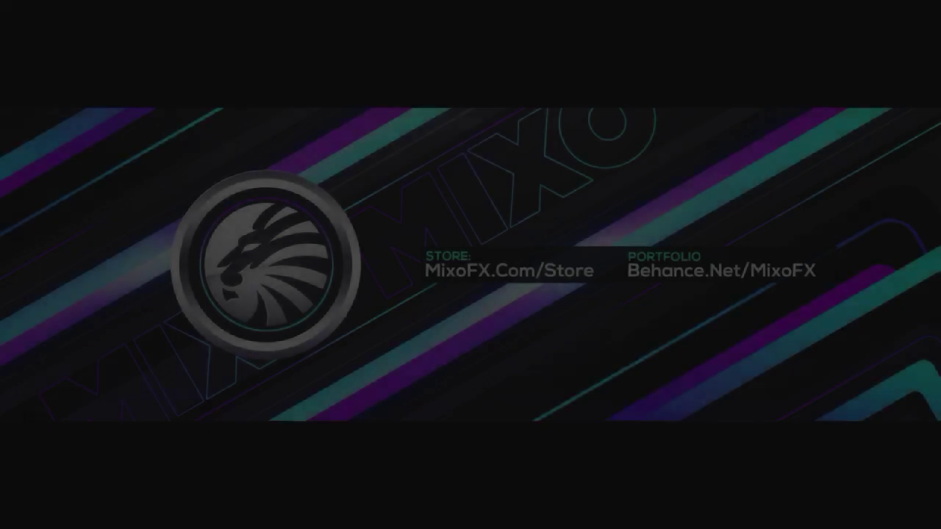